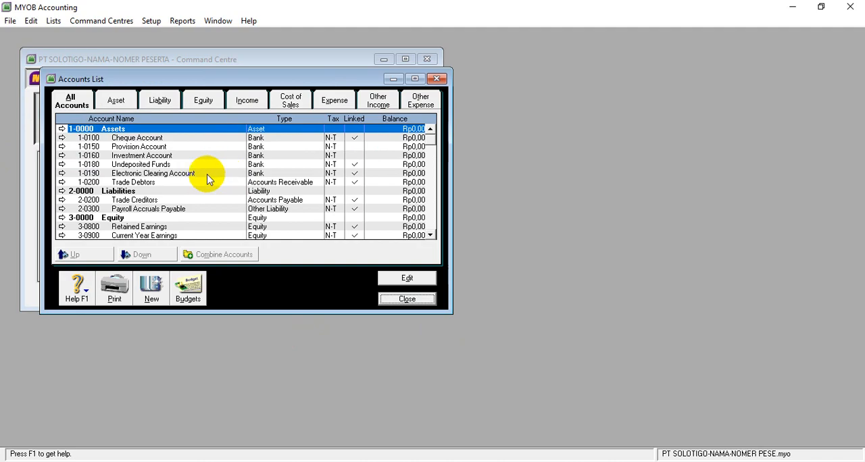
Maximize the accounts list and rename the 1-0000 header account to ASSETS.
click(417, 80)
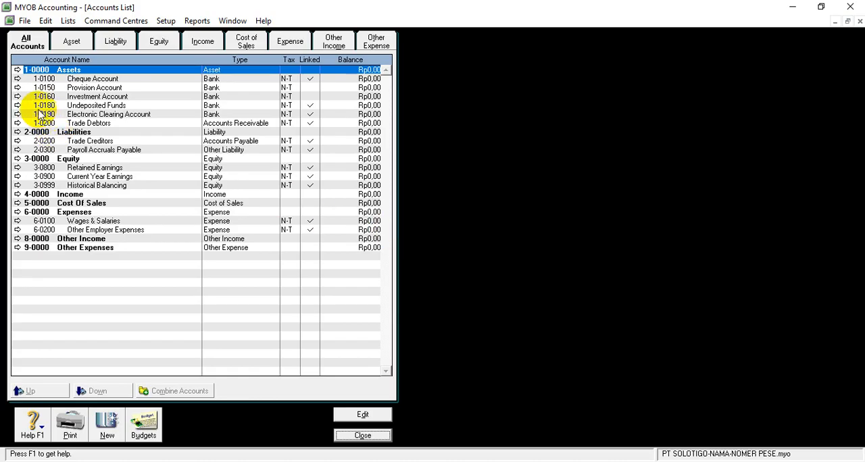
click(16, 71)
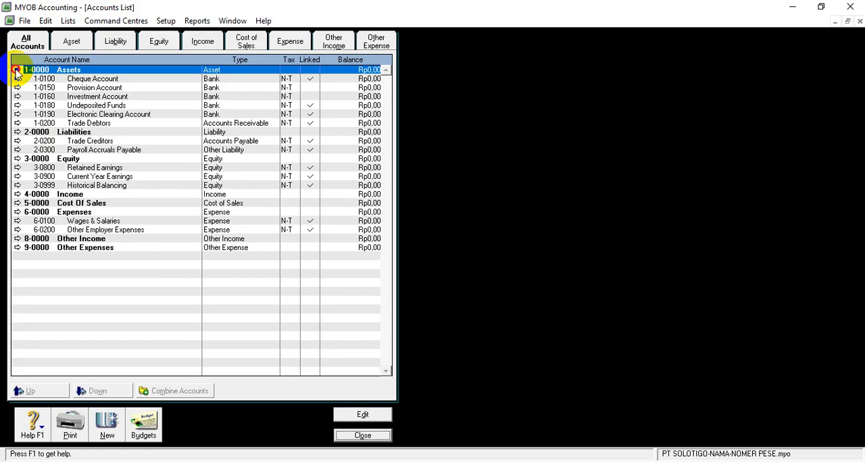
click(17, 71)
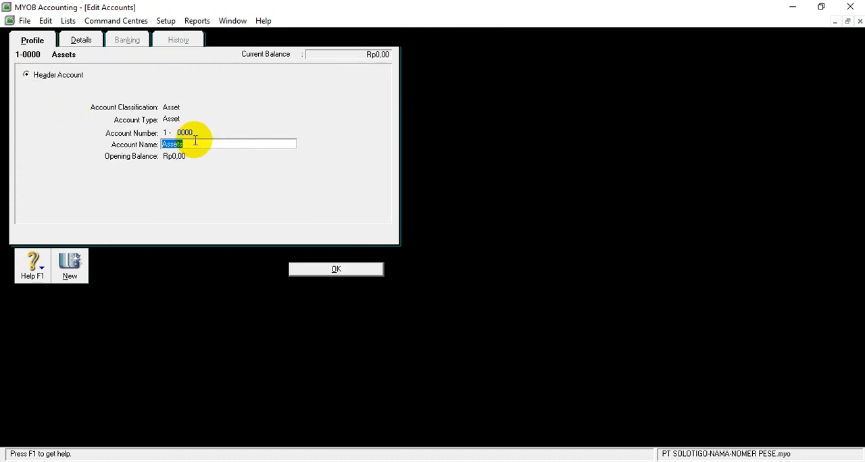
key(BackSpace)
text(ASSETS)
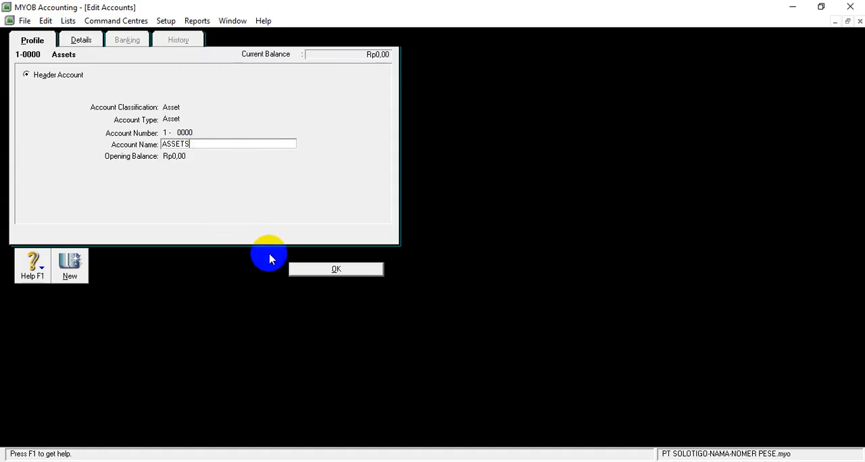
click(300, 270)
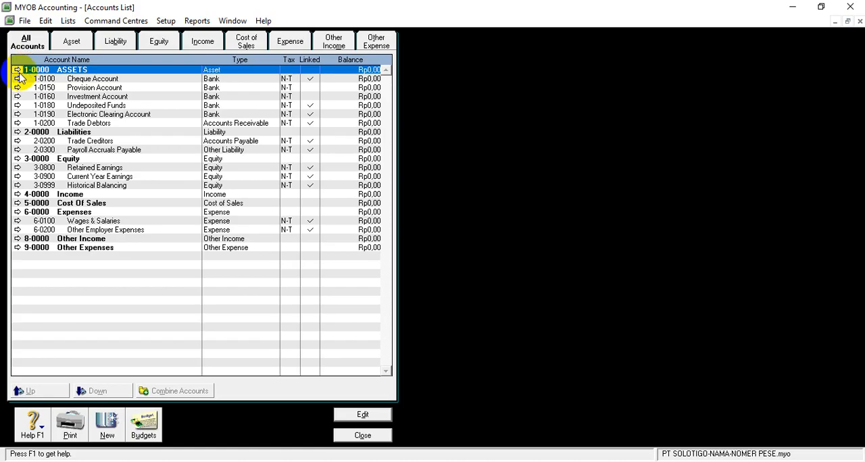
Create a header account of type Asset numbered 1-1000 and named CURRENT ASSET.
click(18, 70)
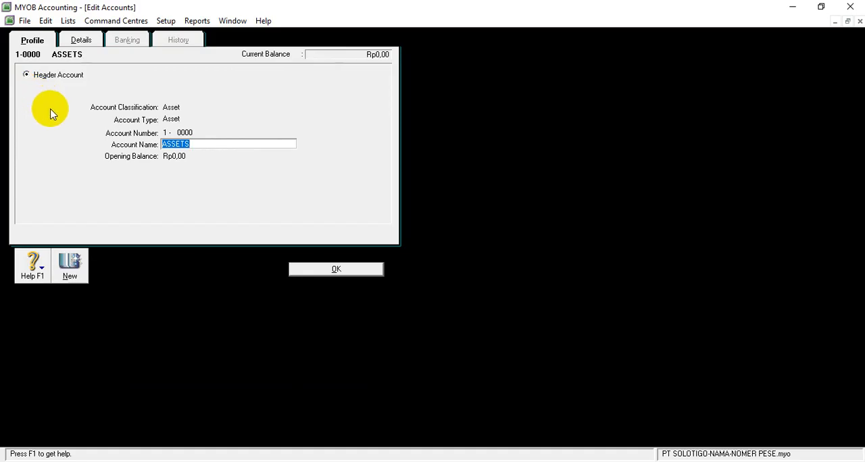
click(77, 269)
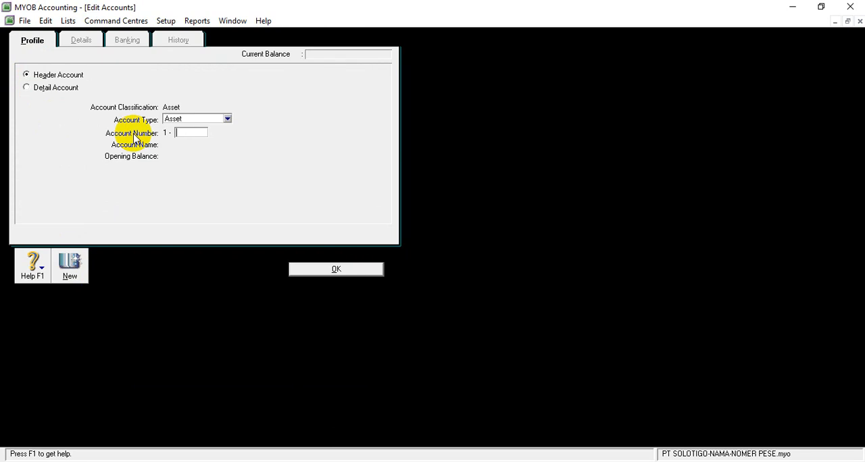
text(1000)
key(Tab)
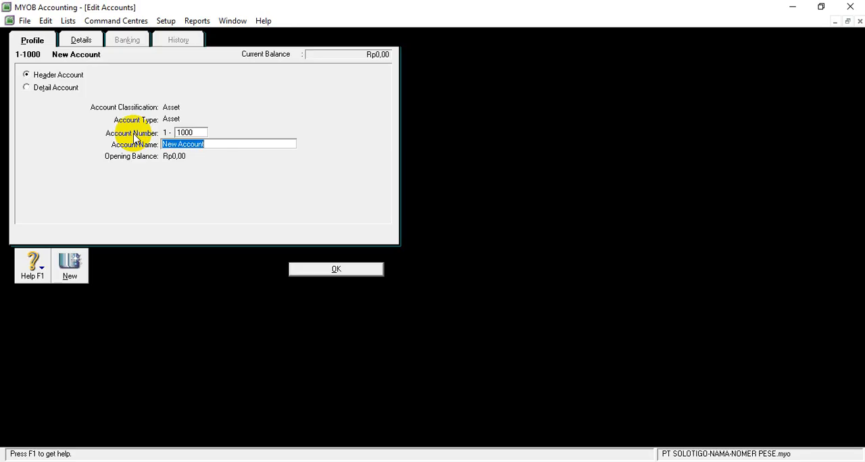
text(CURRENT ASSET)
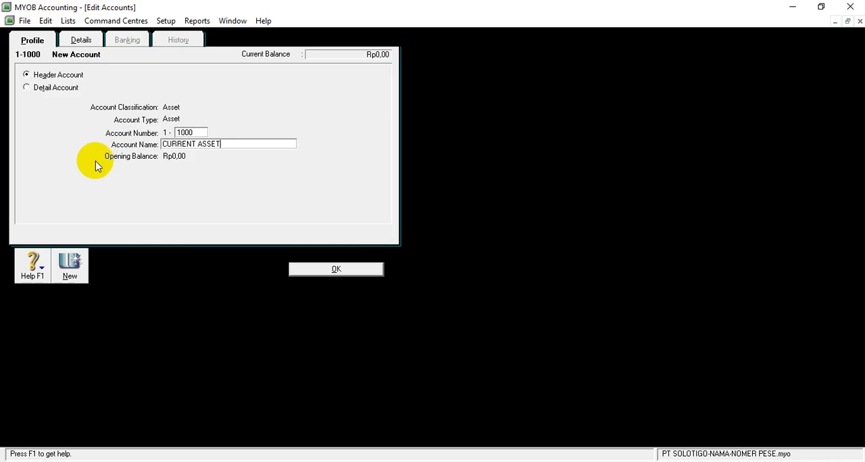
Add another Asset header account numbered 1-2000, name it NON CURRENT ASSET, and save it.
click(74, 270)
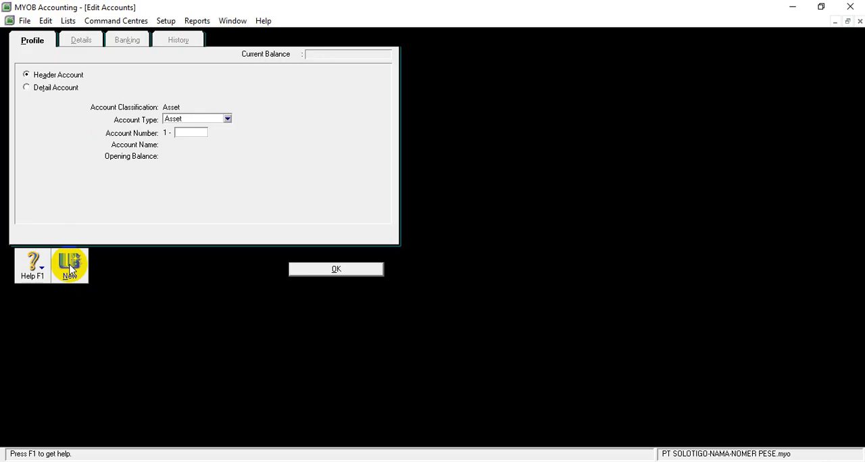
text(2000)
key(Tab)
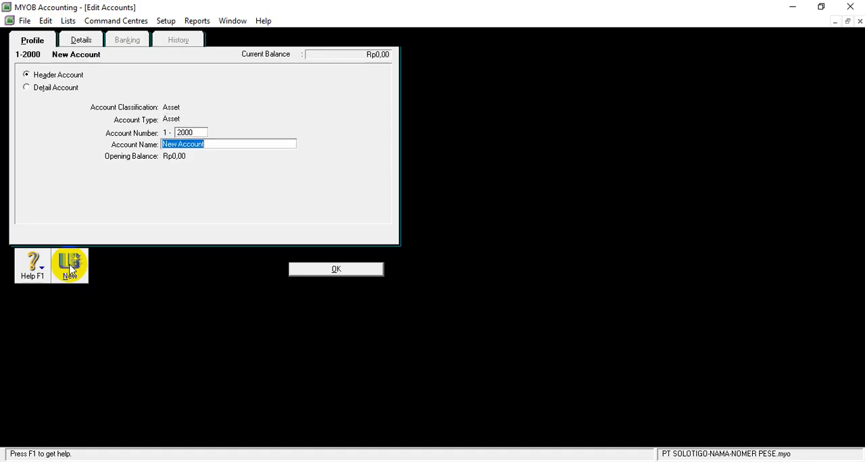
text(NON )
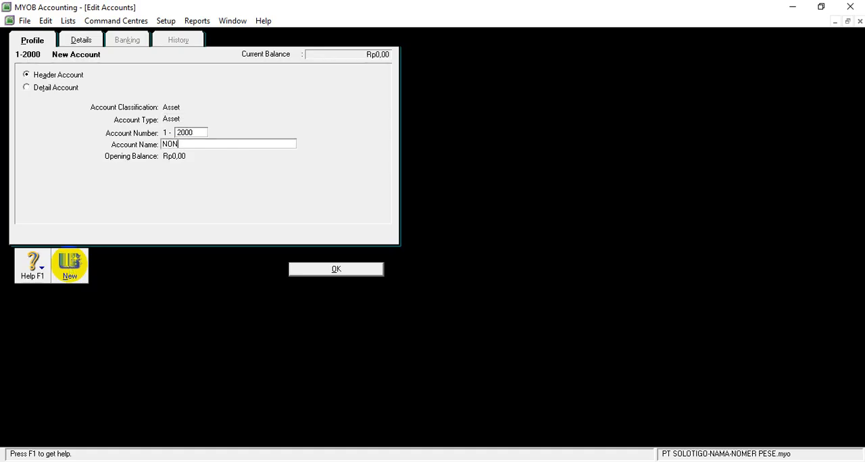
text(CURRENT ASSET)
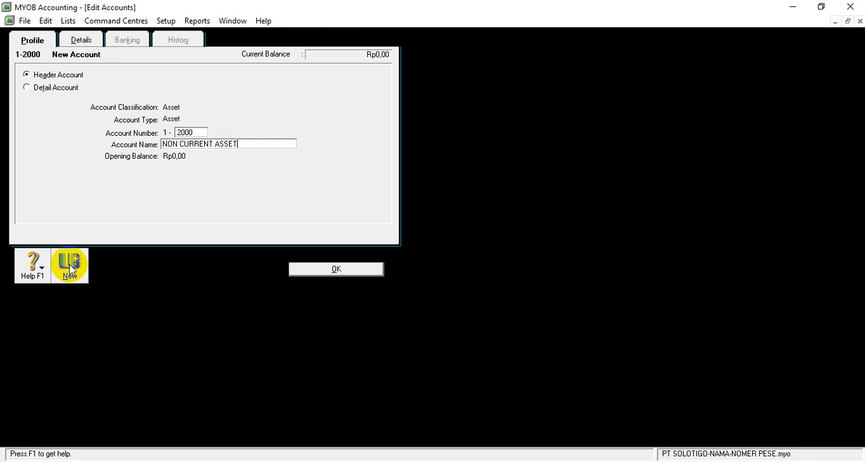
click(308, 270)
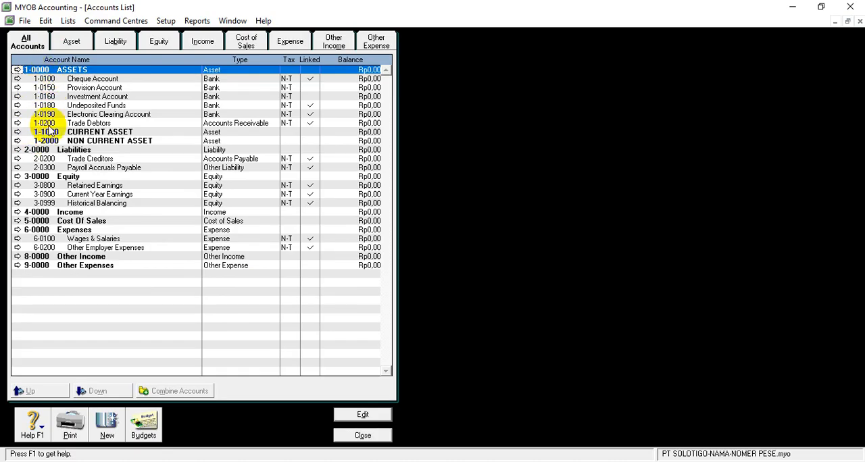
Rename the 2-0000 header account among the liability accounts to LIABILITIOES.
click(115, 42)
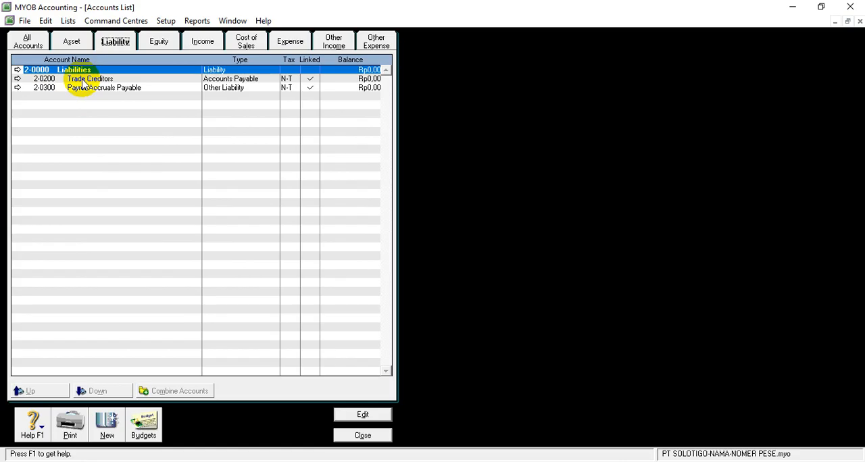
click(17, 71)
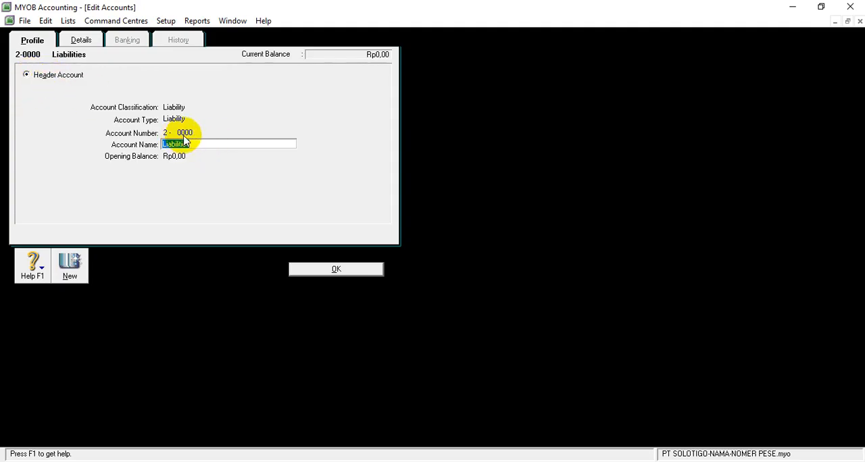
key(BackSpace)
text(LI)
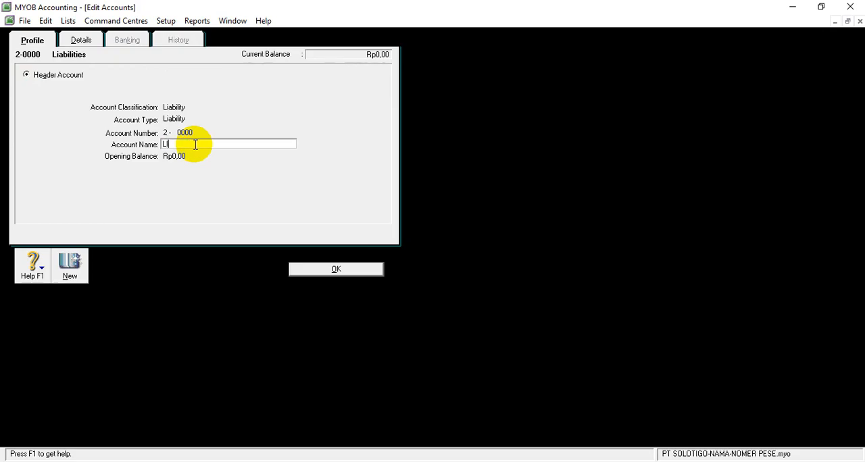
text(ABILITIES)
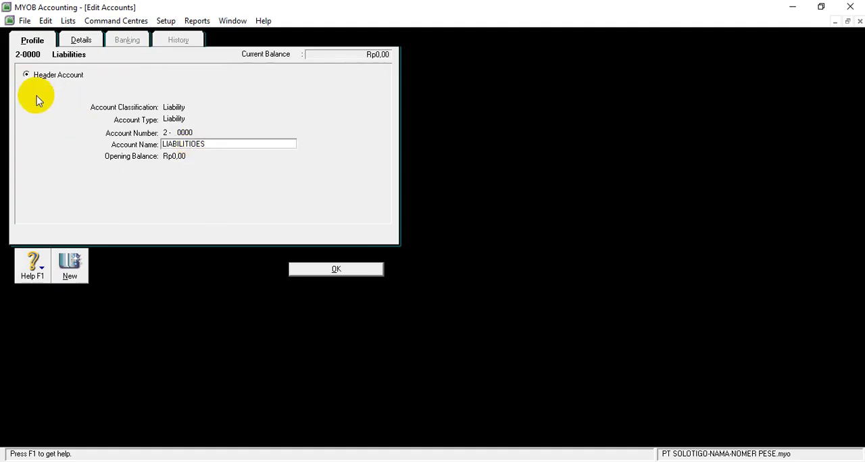
Create a header account of type Liability numbered 2-1000 and named CURRENT LIABILITY.
click(70, 274)
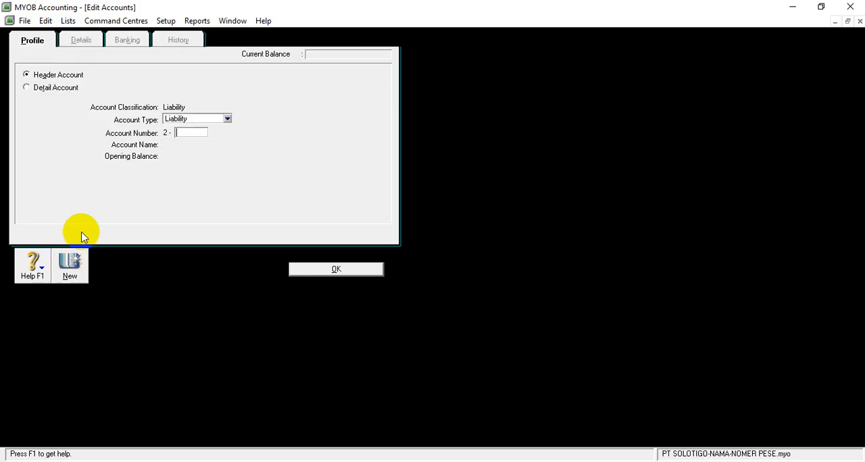
text(1000)
key(Tab)
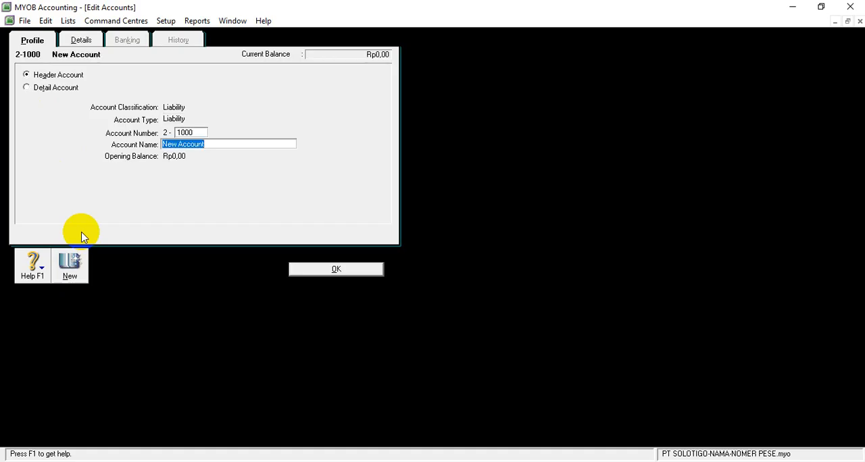
text(CURRENT )
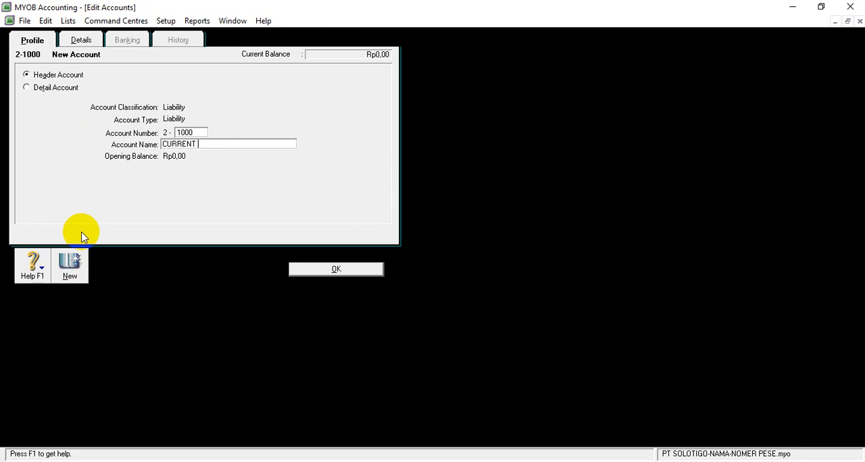
text(LIABILITY)
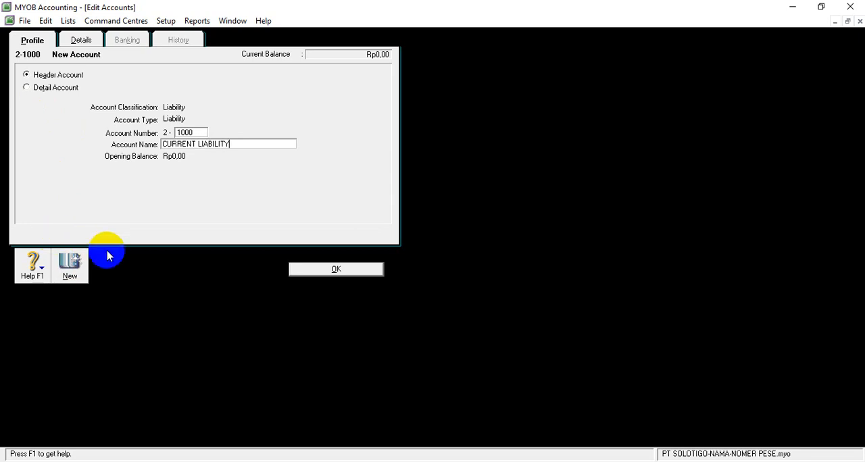
Add another Liability header account numbered 2-2000, name it NON CURRNET LIABILITY, and save it.
click(75, 274)
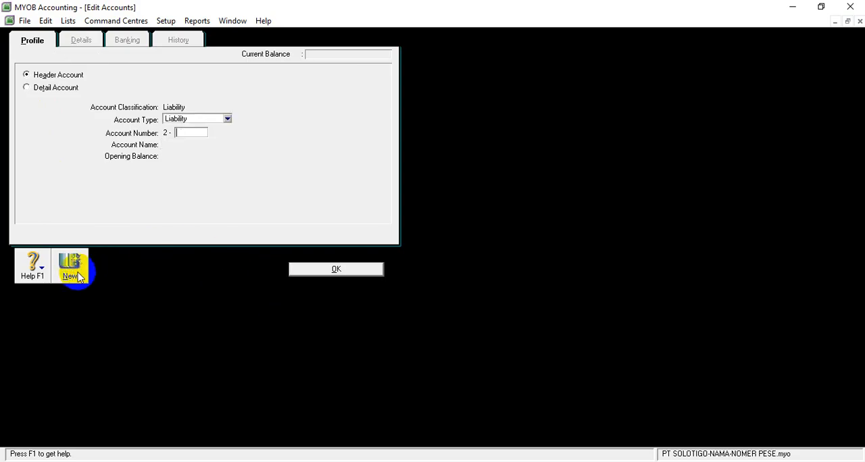
text(2000)
key(Tab)
text(NON CURRN)
text(ET)
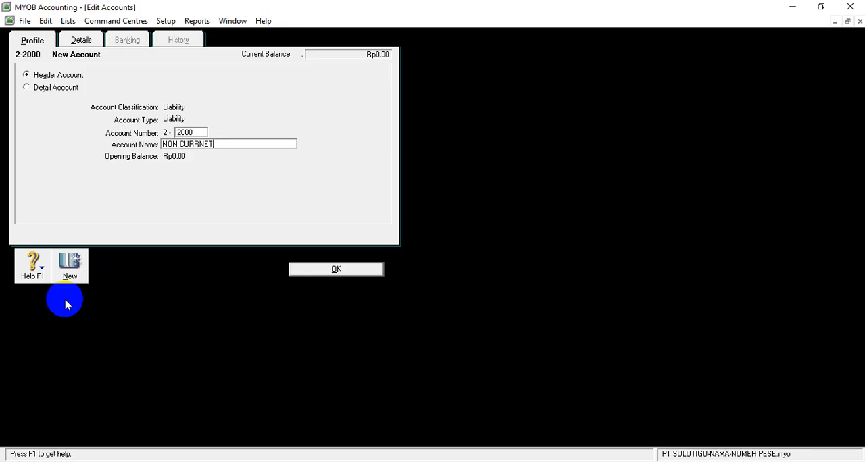
text( LIABILITY)
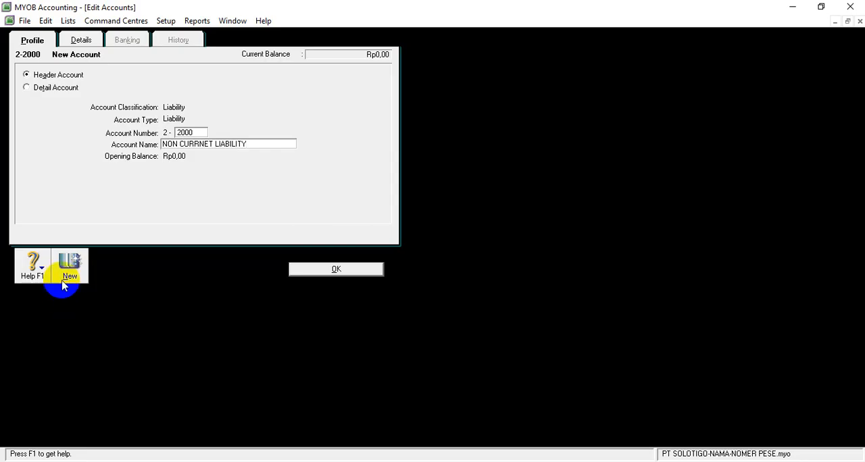
click(297, 270)
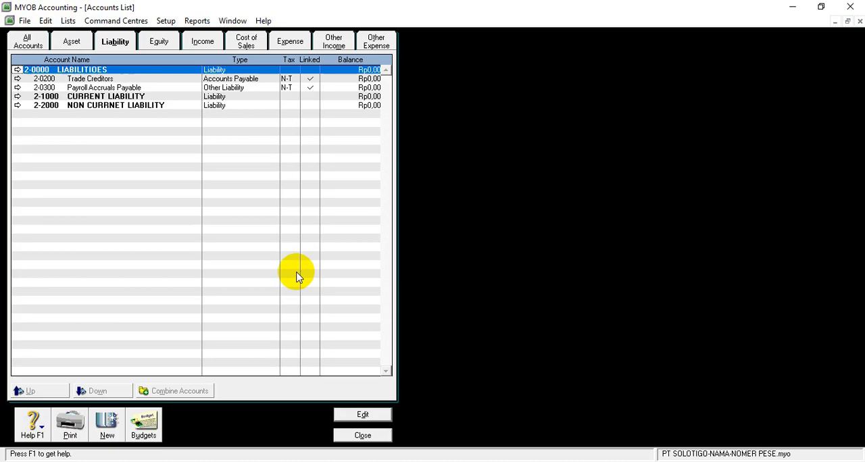
Rename the 3-0000 header account among the equity accounts to EQUITY and save it.
click(160, 43)
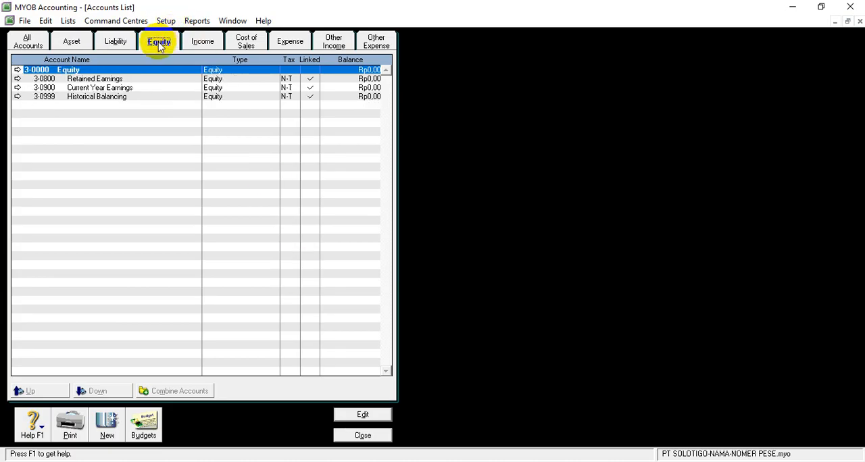
click(17, 71)
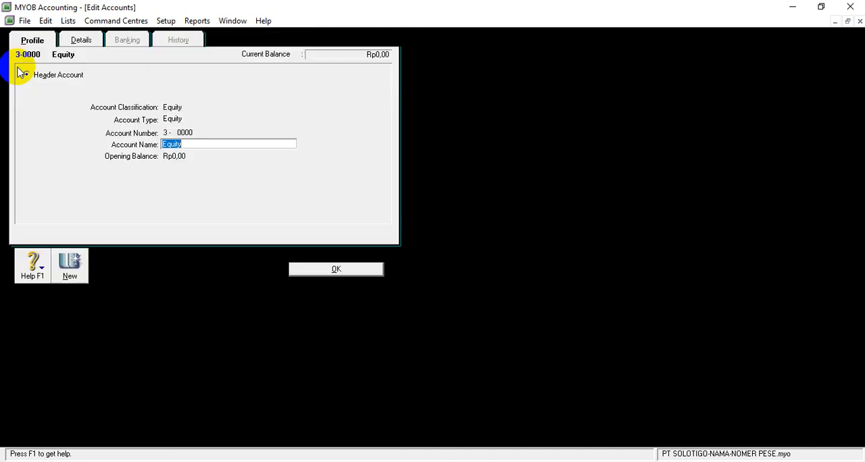
key(BackSpace)
text(E)
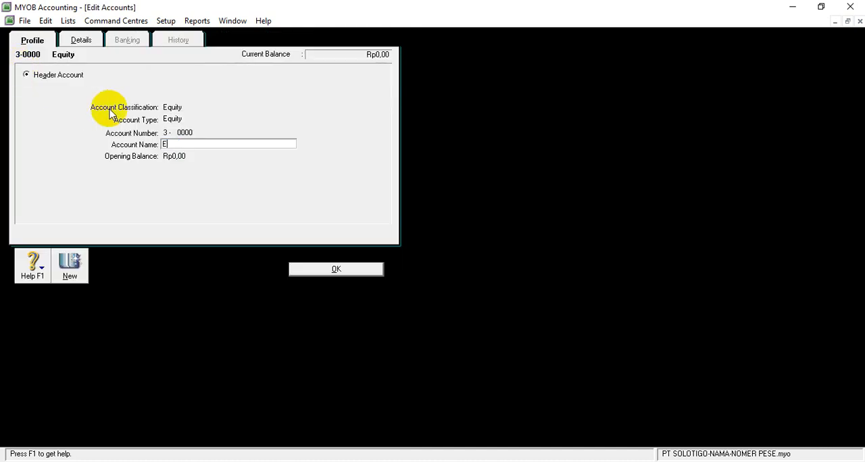
text(QUITY)
click(346, 269)
Rename the 4-0000 header account among the income accounts to REVENUE and save it.
click(204, 41)
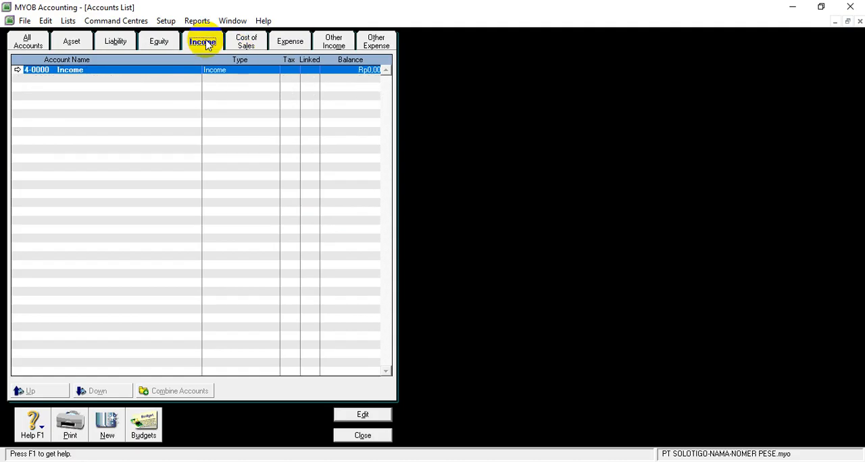
click(17, 70)
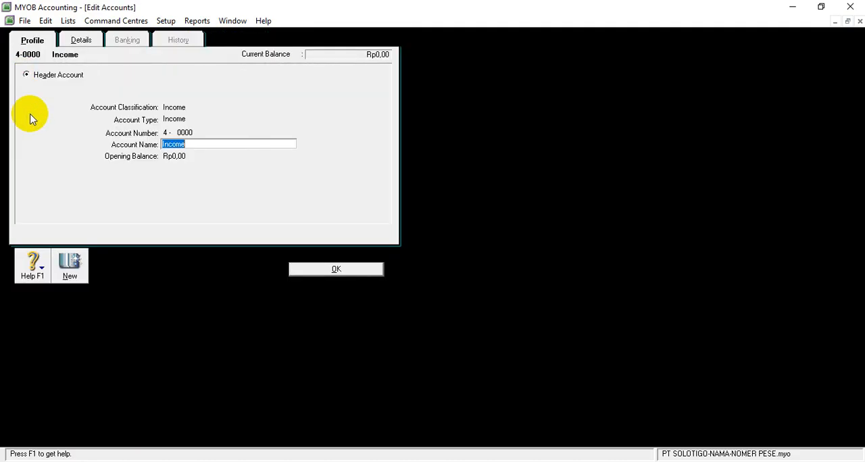
text(REVENUE)
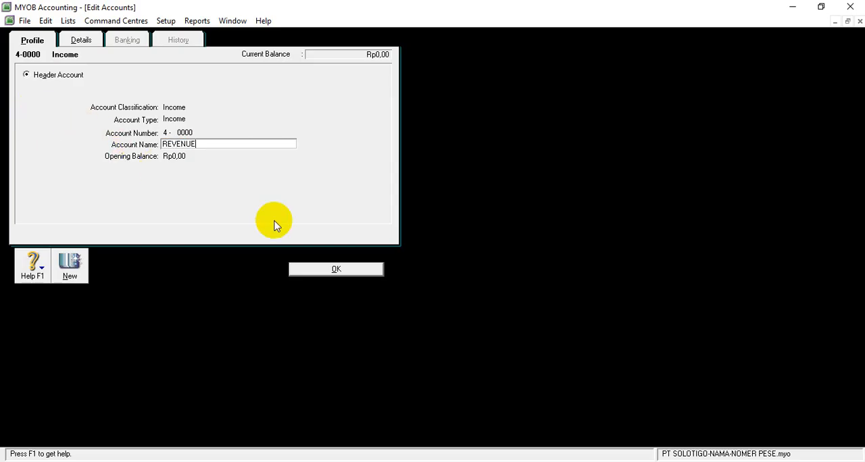
click(331, 269)
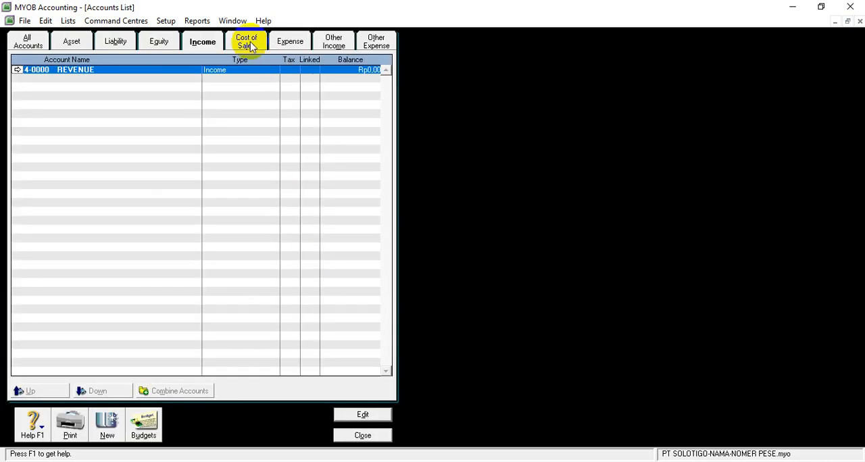
Rename the 5-0000 header account among the cost of sales accounts to COST OF GOODS SOLD and save it.
click(250, 44)
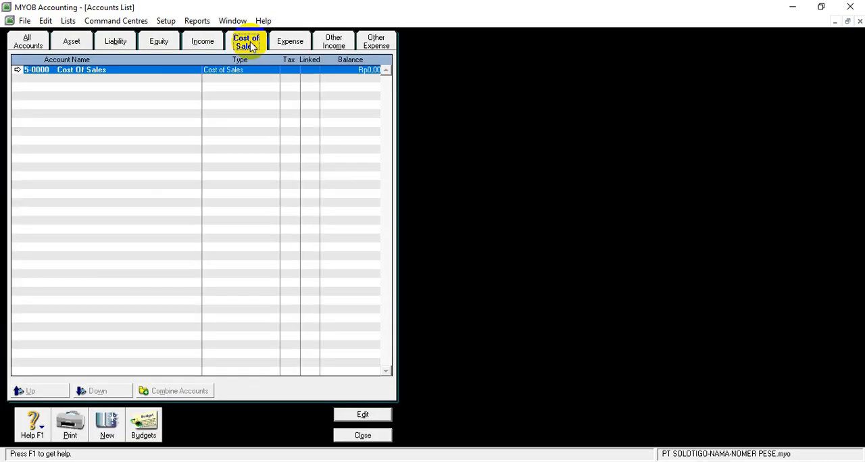
click(18, 70)
key(BackSpace)
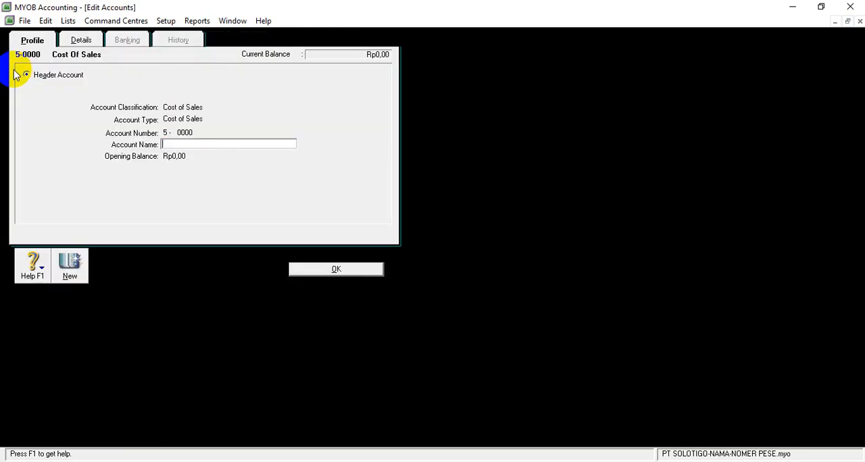
text(COST OF GOODS SOLD)
click(304, 270)
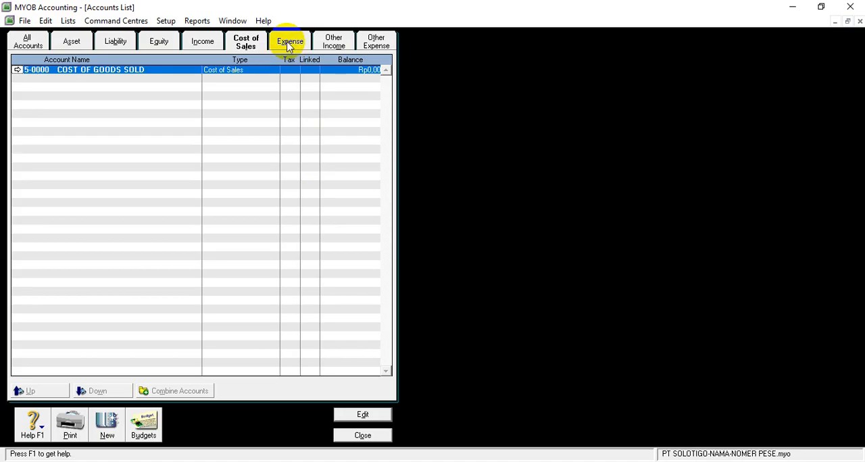
Rename the 6-0000 header account among the expense accounts to OPERATING EXPENSE.
click(289, 43)
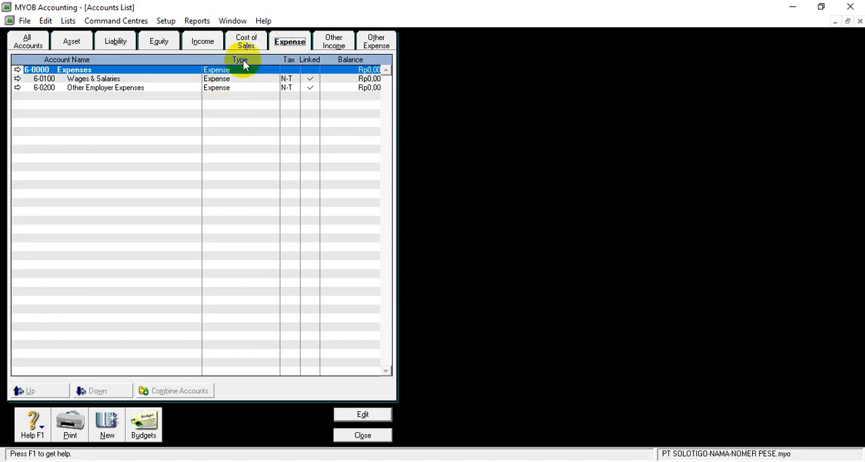
click(18, 70)
key(BackSpace)
text(OPERATI)
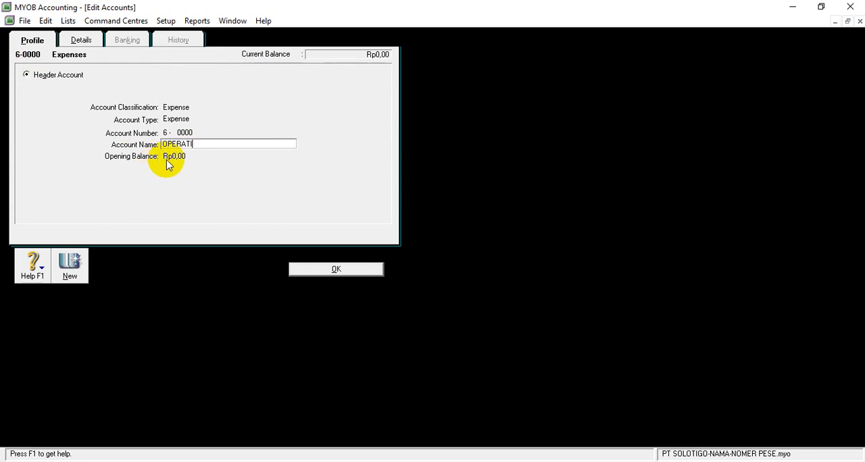
text(NG EXPENSE)
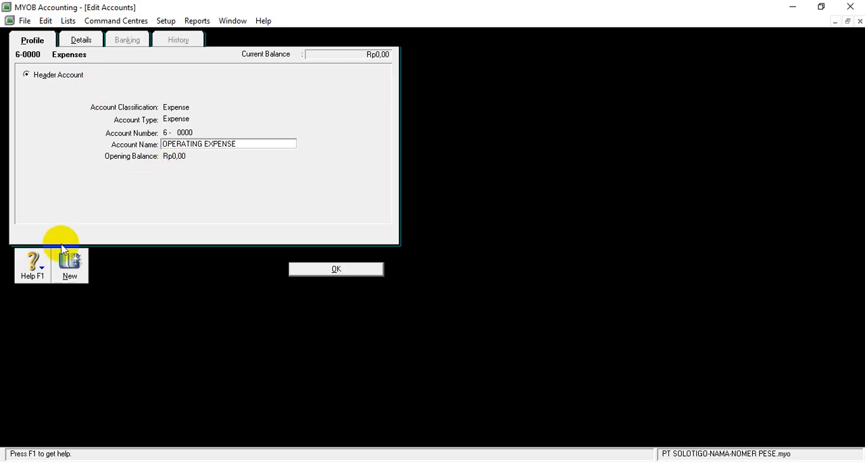
Add a new Expense header account numbered 6-1000 and name it MARKETING EXPENSE.
click(70, 274)
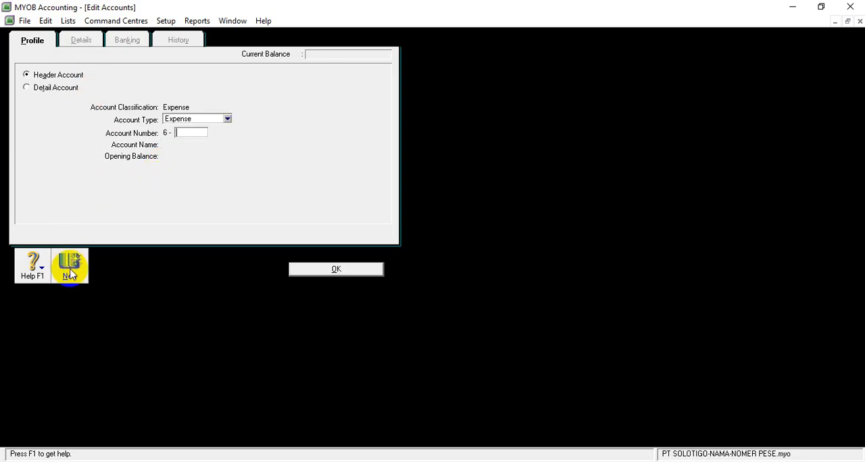
text(1000)
key(Tab)
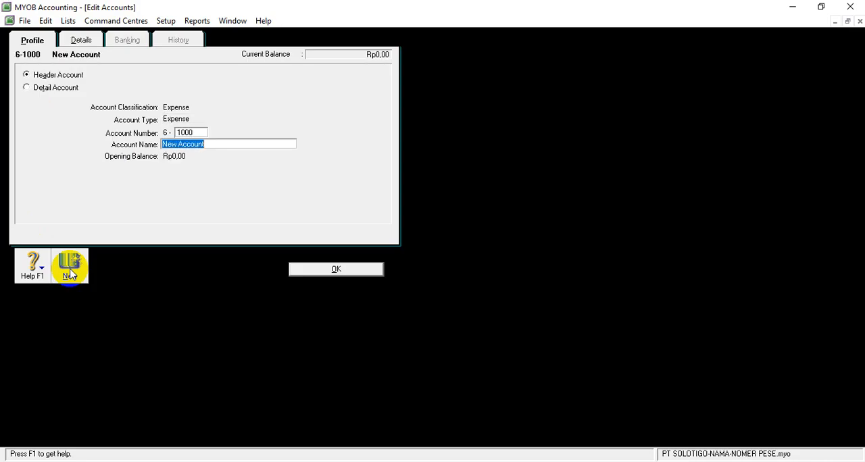
text(MARKETING EXPENSE)
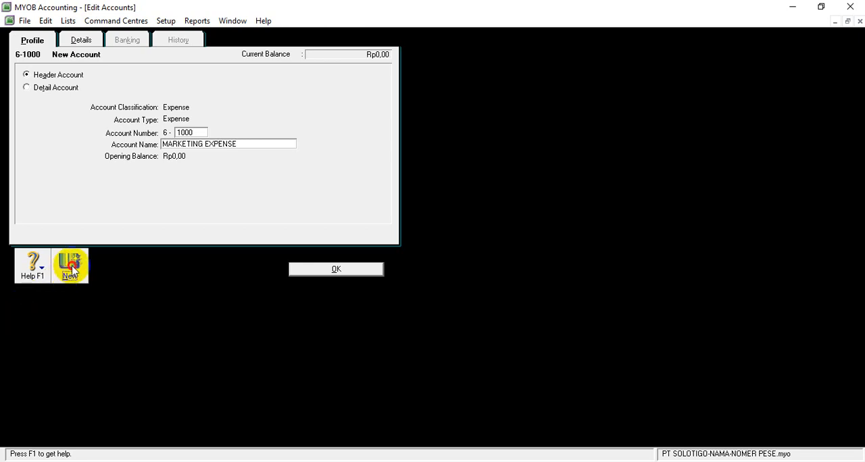
Add another Expense header account numbered 6-2000, name it GENERAL & ADM EXPENSE, and save it.
click(72, 270)
text(2000)
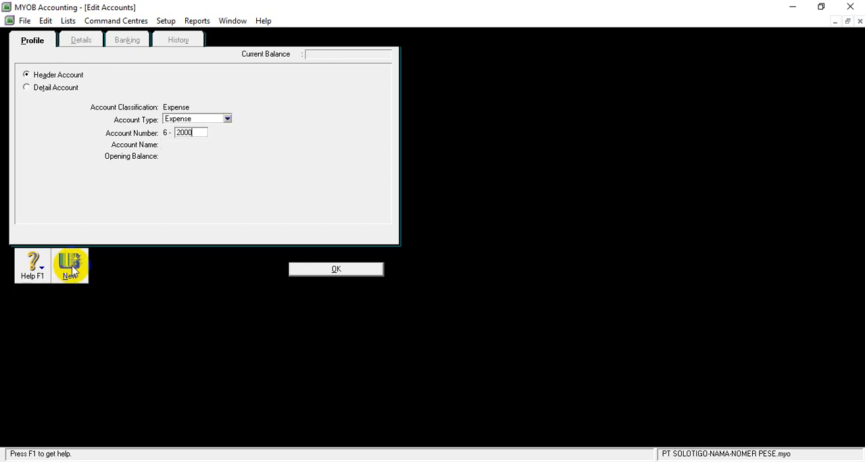
key(Tab)
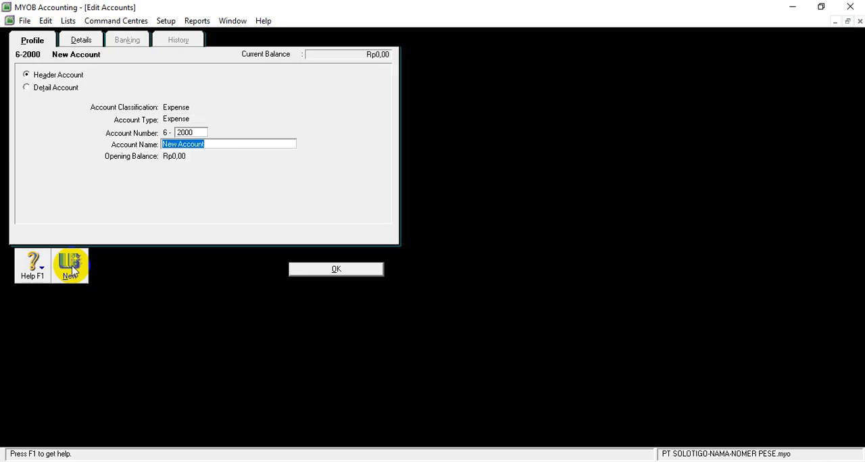
text(GENERAL & AD)
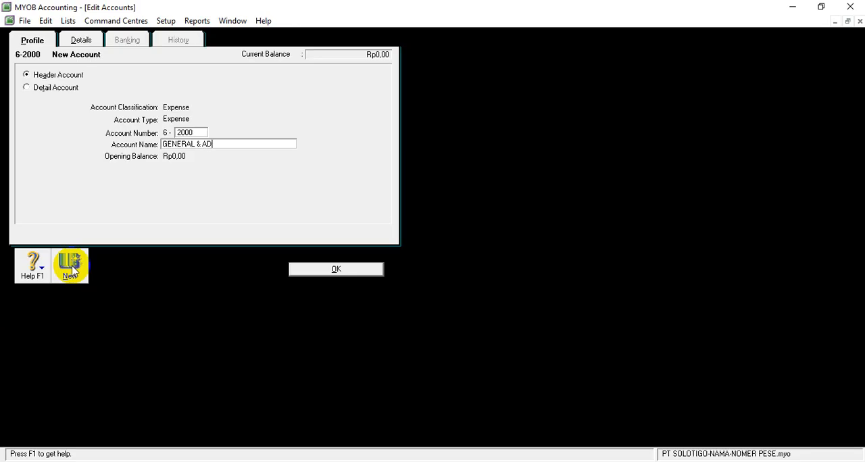
text(M EXPENSE)
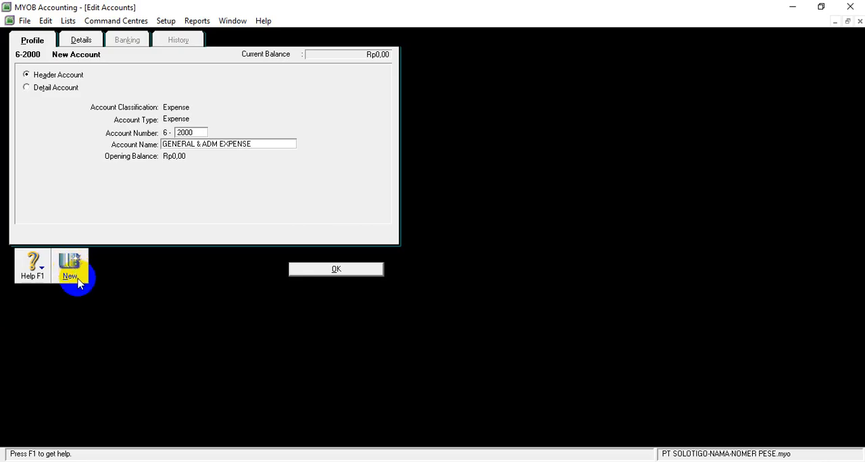
click(324, 270)
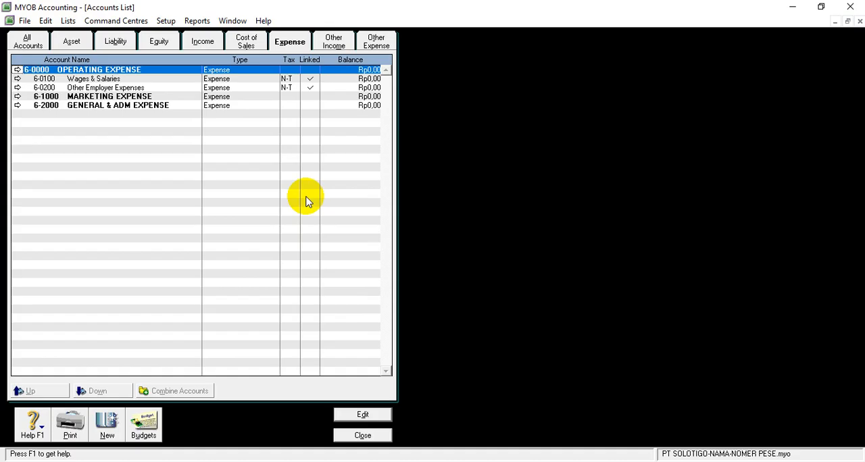
Rename the 8-0000 header account among the other income accounts to OTHER INCOME/ EXPENSE.
click(333, 42)
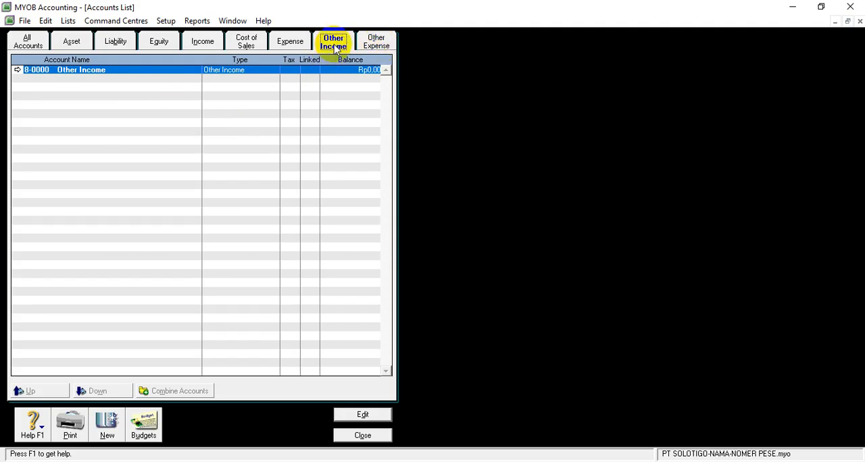
click(18, 69)
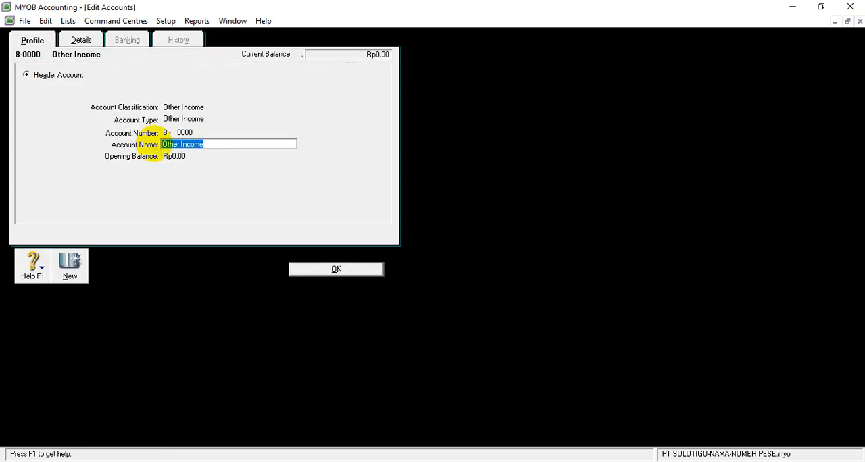
text(OTHER)
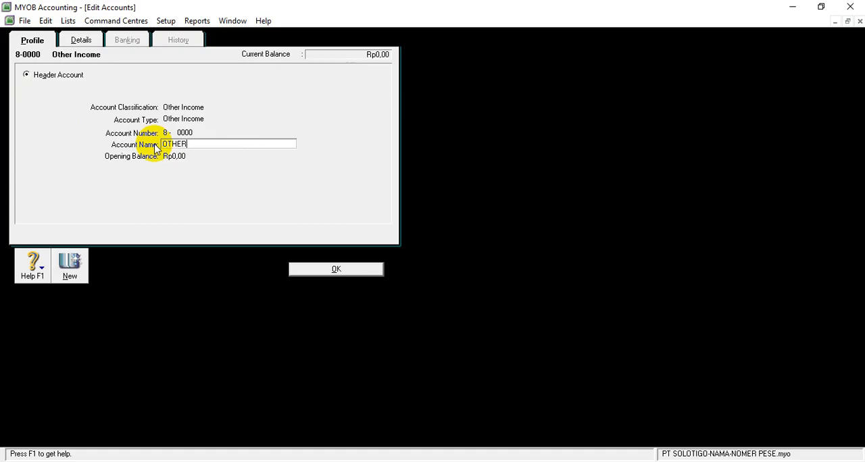
text( INCOME/ EXPENSE)
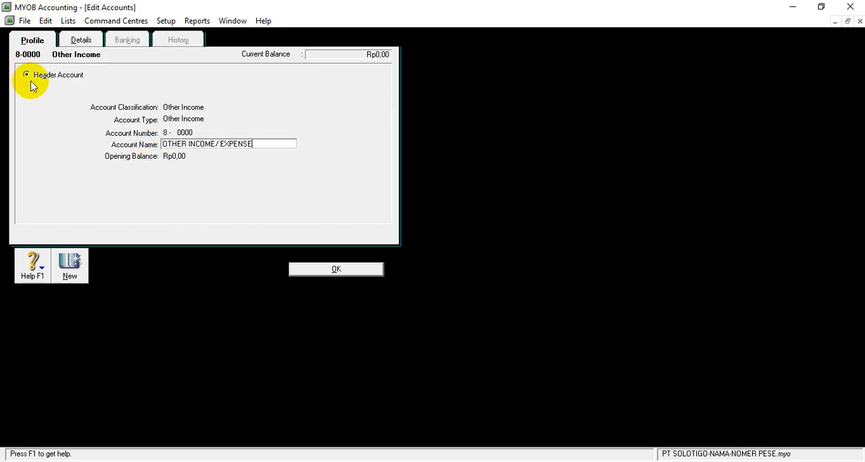
Add a new Other Income header account numbered 8-1000 and name it OTHER INCOME.
click(71, 268)
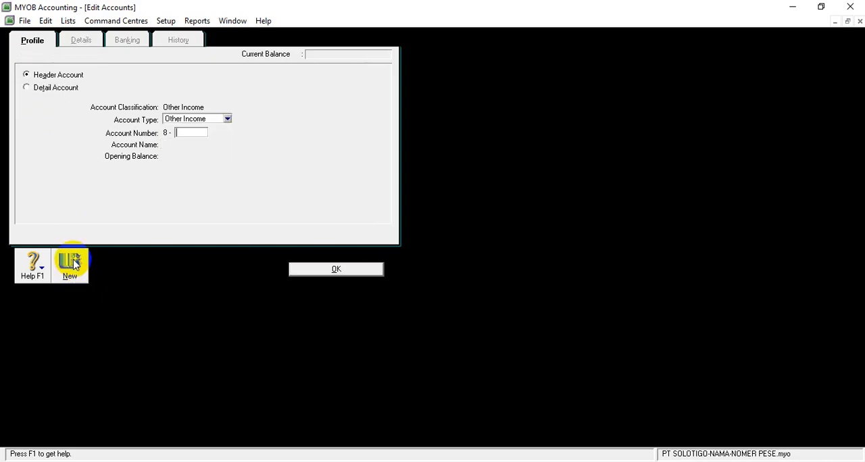
text(1000)
key(Tab)
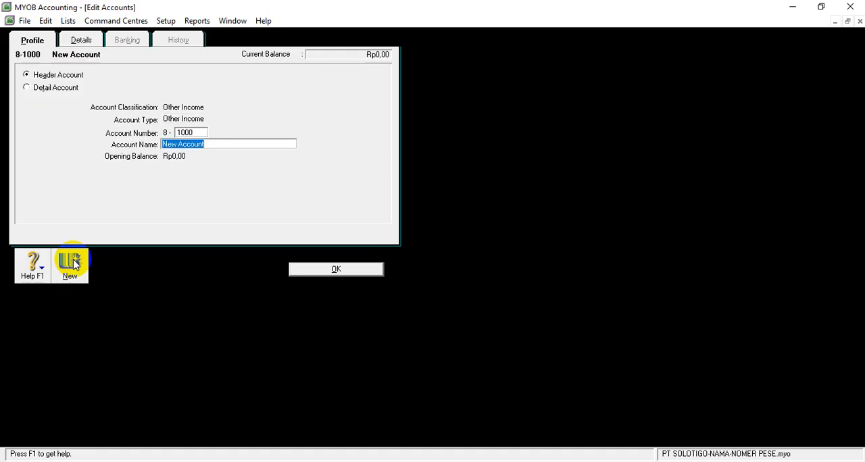
text(OTHER INCOME)
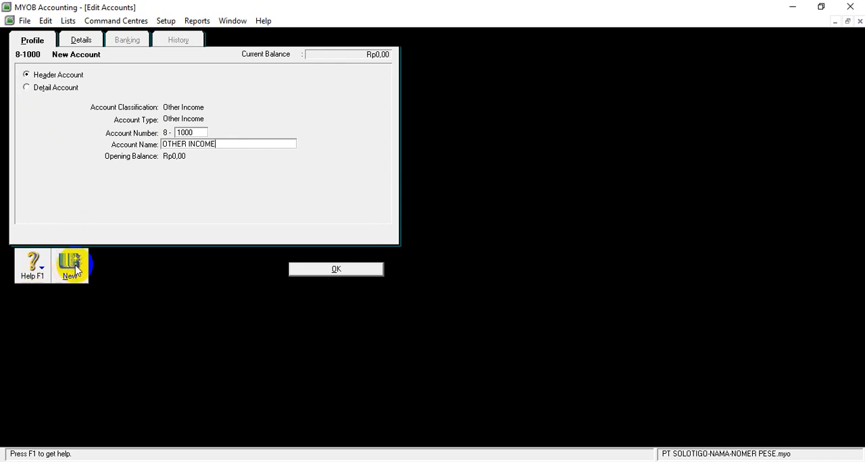
Add another Other Income header account numbered 8-2000, name it OTHER EXPENSE, and save it.
click(73, 265)
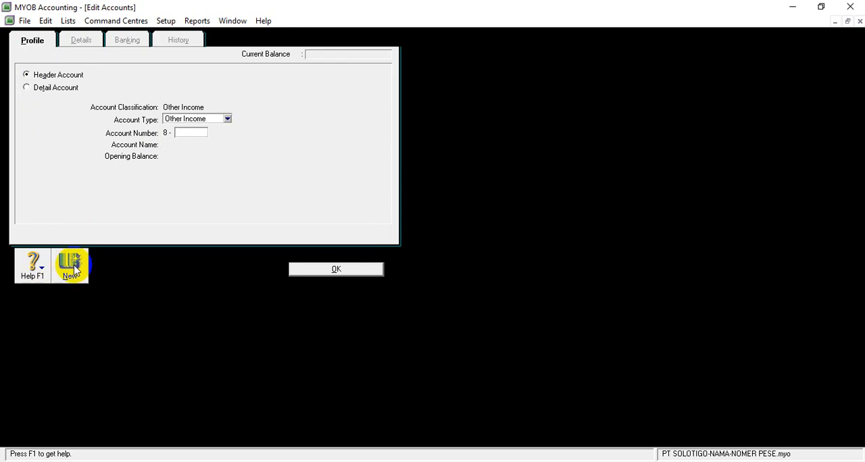
text(2000)
key(Tab)
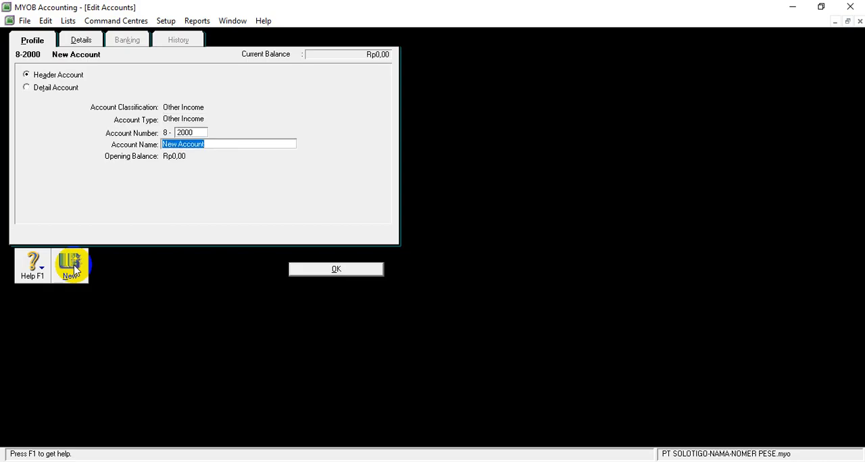
text(OTH)
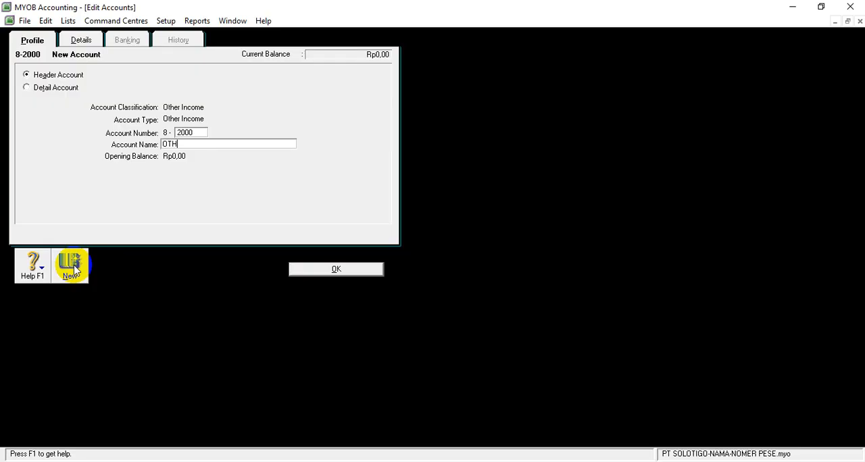
text(ER EXPENSE)
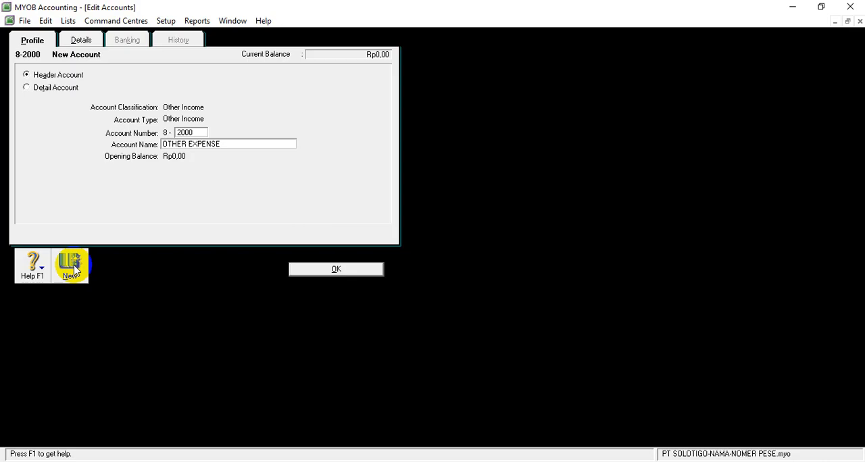
click(305, 268)
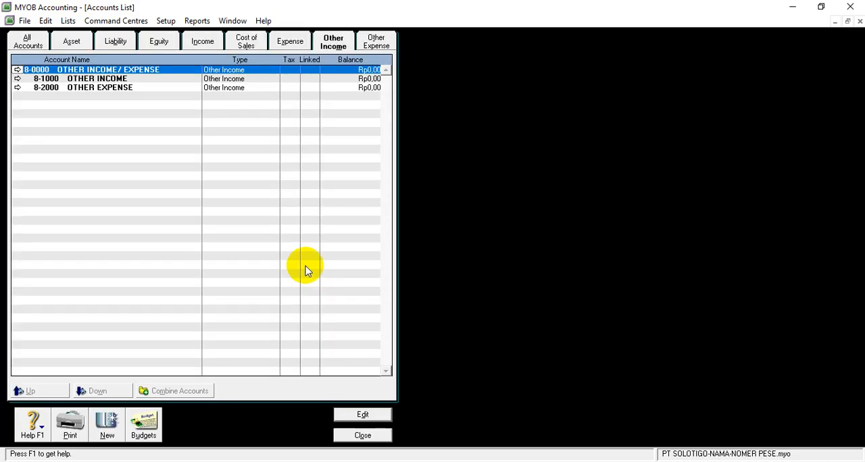
Rename the 9-0000 header account among the other expense accounts to TAXES, save it, and show the list of all accounts.
click(377, 43)
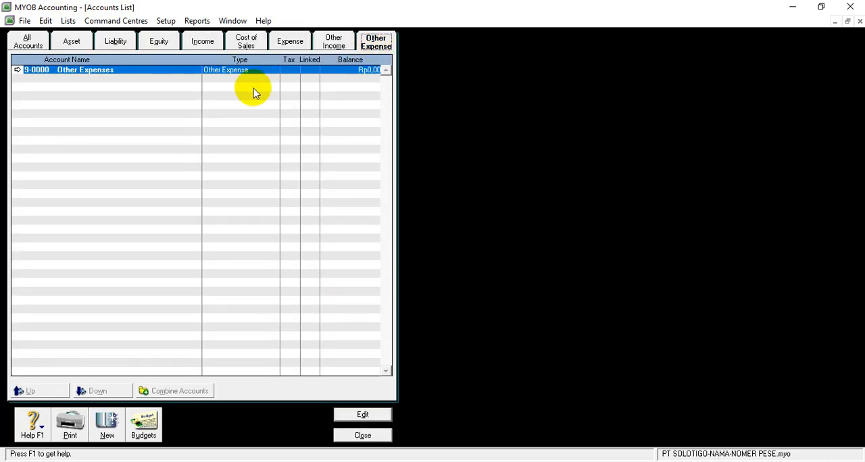
click(17, 70)
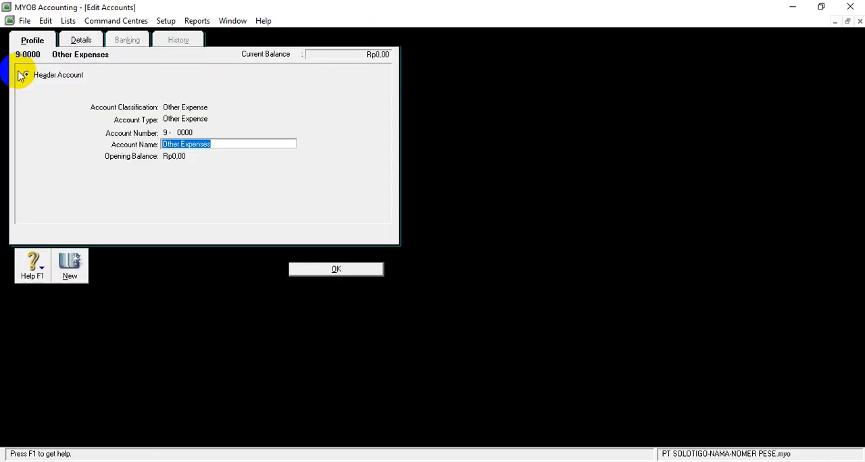
text(TAXES)
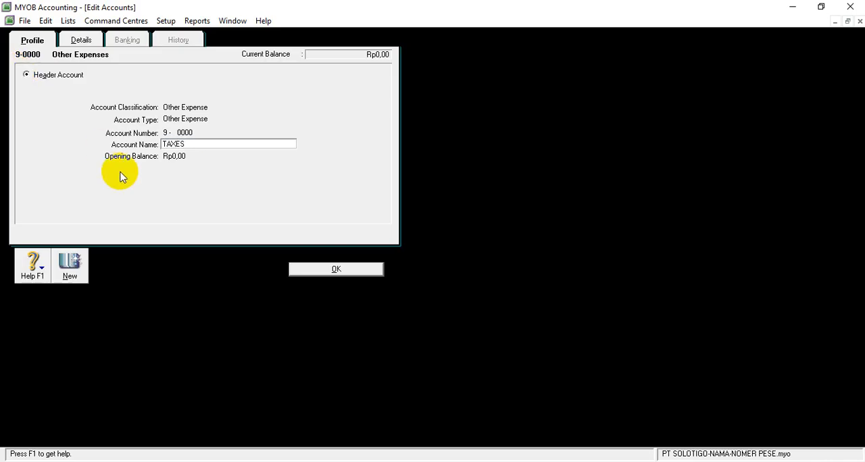
click(311, 269)
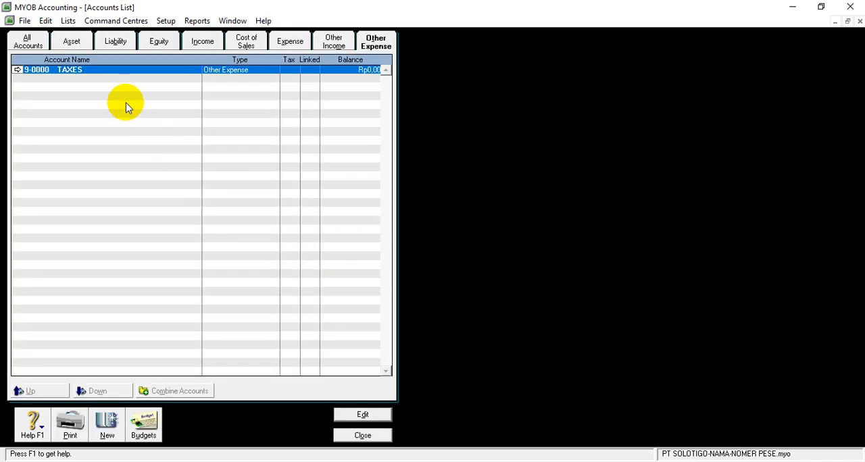
click(34, 44)
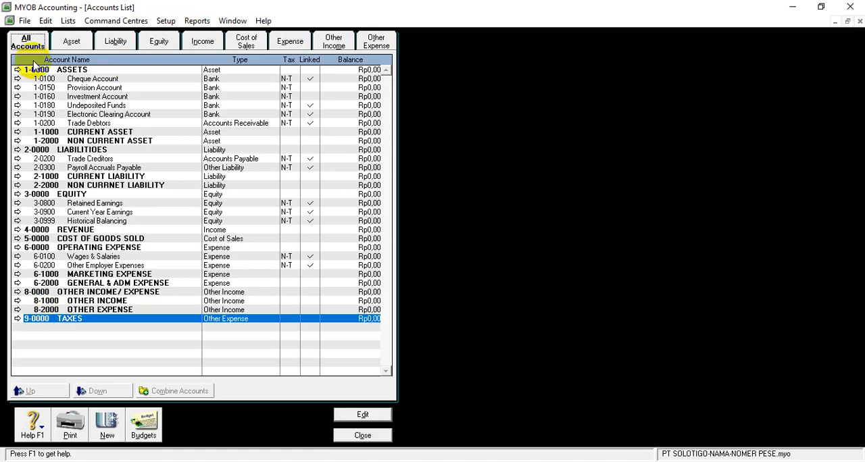
Renumber the Cheque Account among the asset accounts to 1-1100, rename it Cash In Bank, and save it.
click(76, 42)
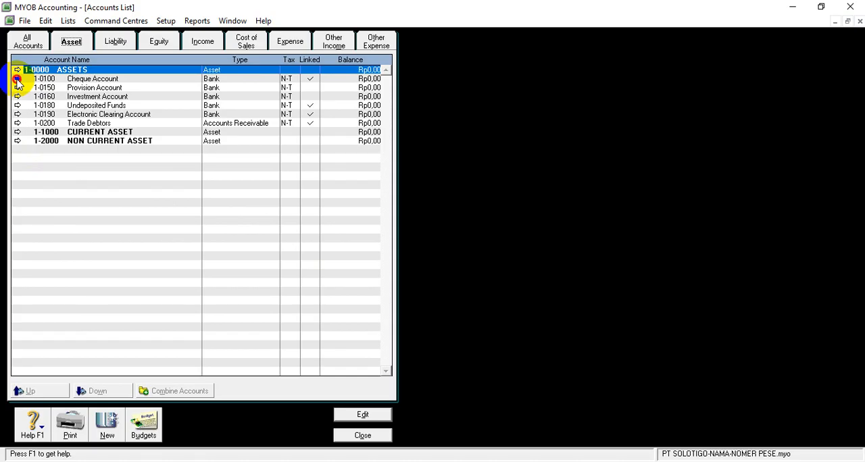
click(17, 79)
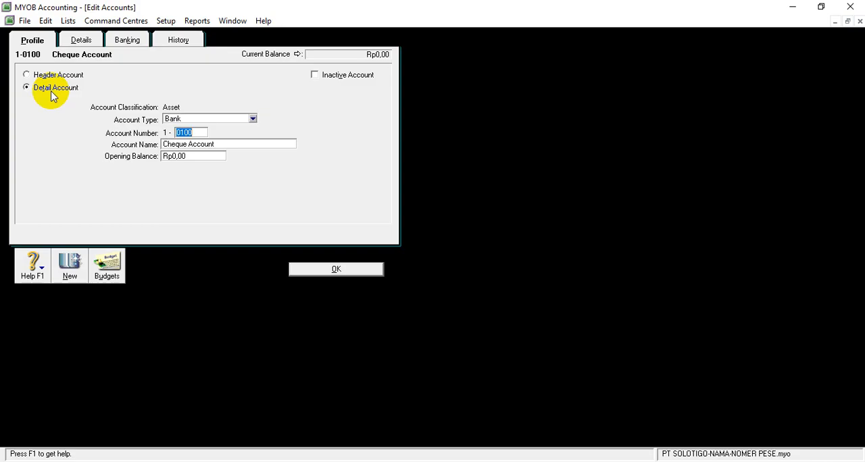
text(1100)
key(Tab)
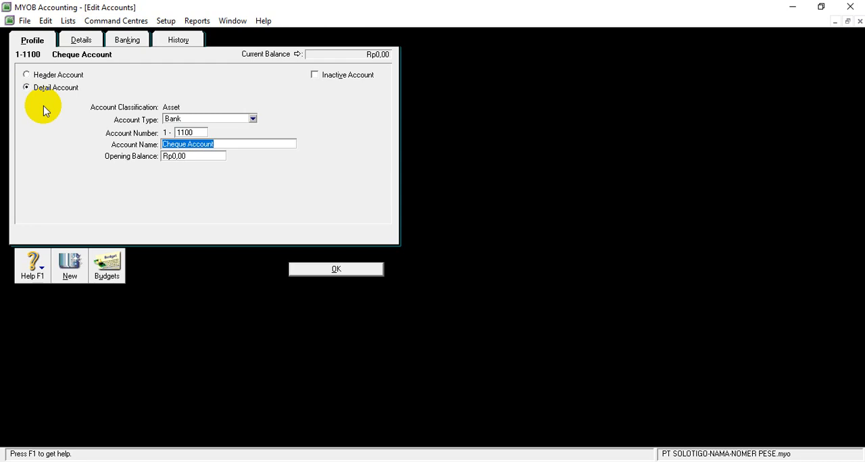
key(BackSpace)
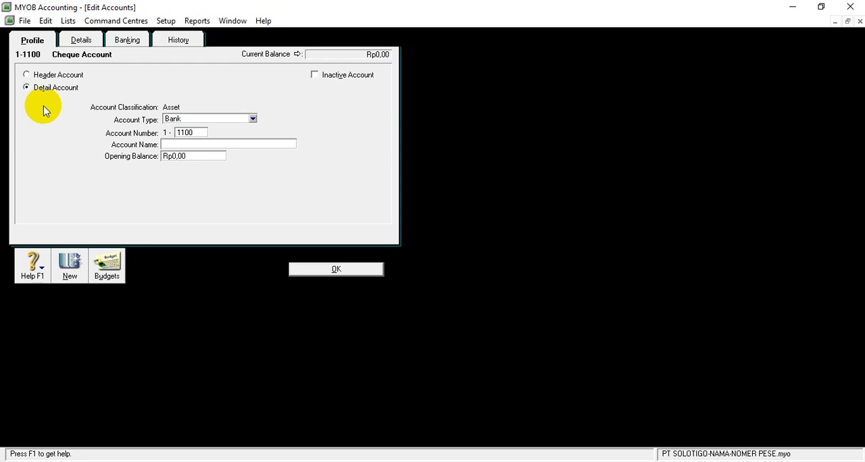
text(Cash In Bank)
click(329, 269)
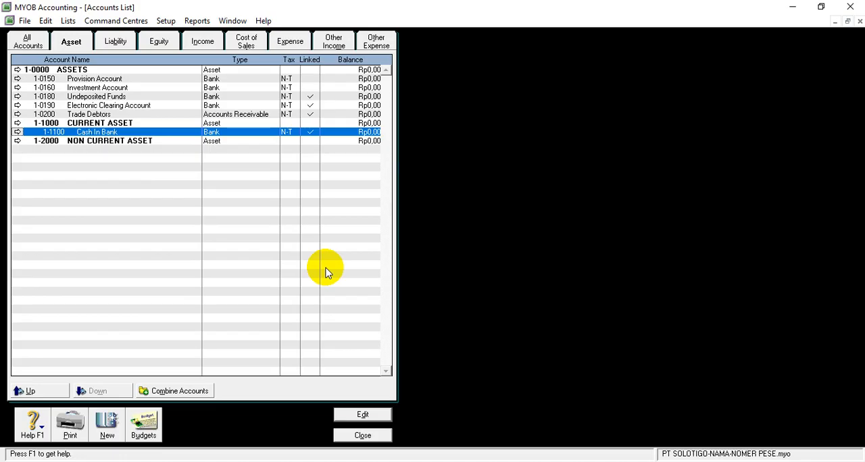
Renumber the Undeposited Funds asset account to 1-1200, rename it Petty Cash, and save it.
click(18, 96)
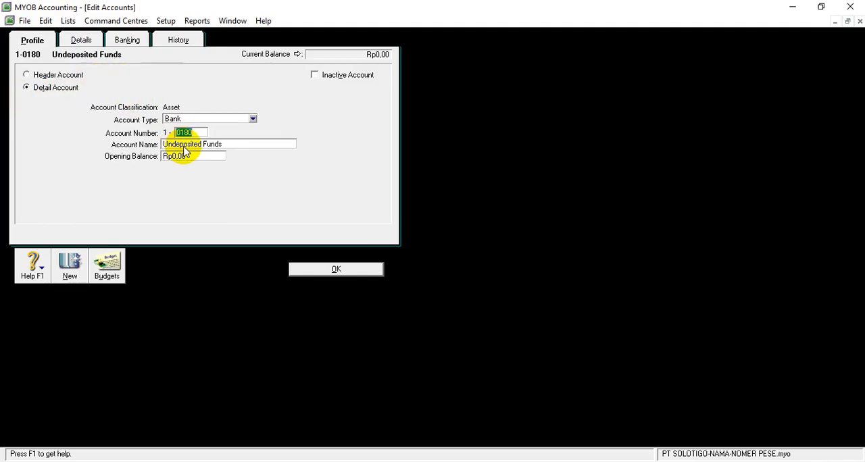
text(1200)
key(Tab)
key(BackSpace)
text(Petty Cash)
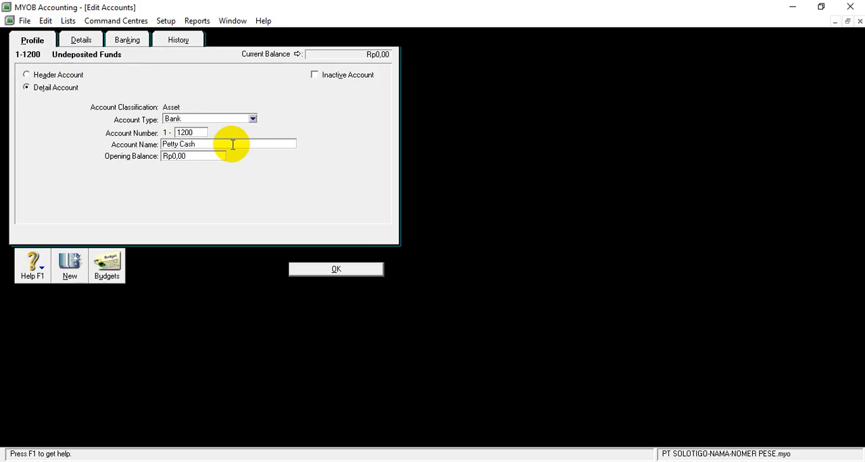
click(304, 274)
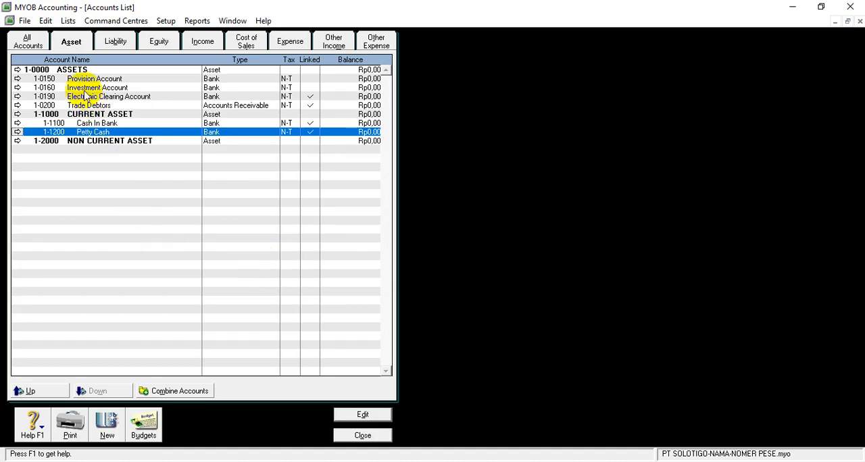
Renumber the Trade Debtors asset account to 1-1210, rename it Account Receivable, and save it.
click(18, 106)
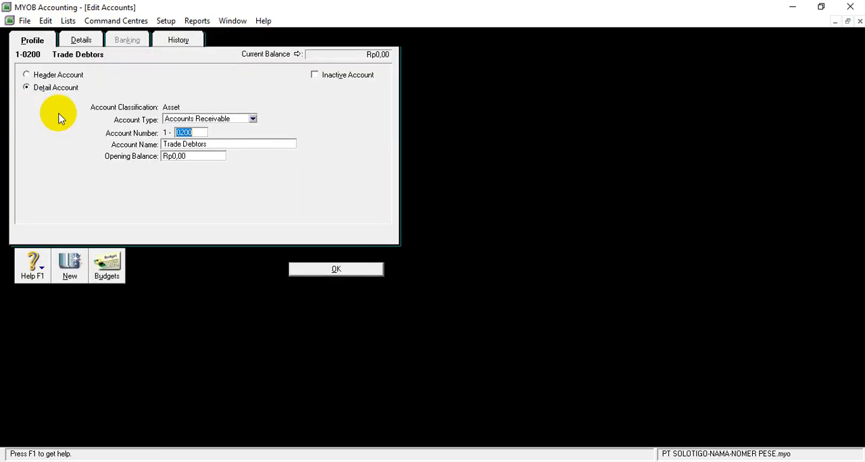
text(1210)
key(Tab)
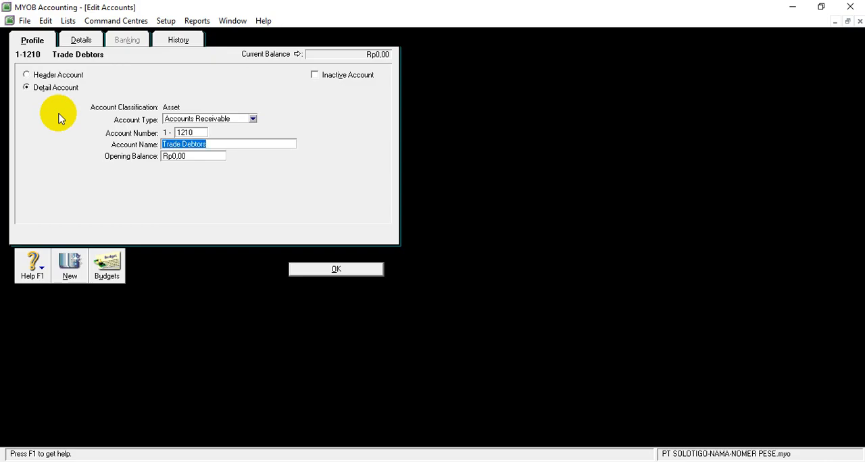
text(Account Receivable)
click(338, 269)
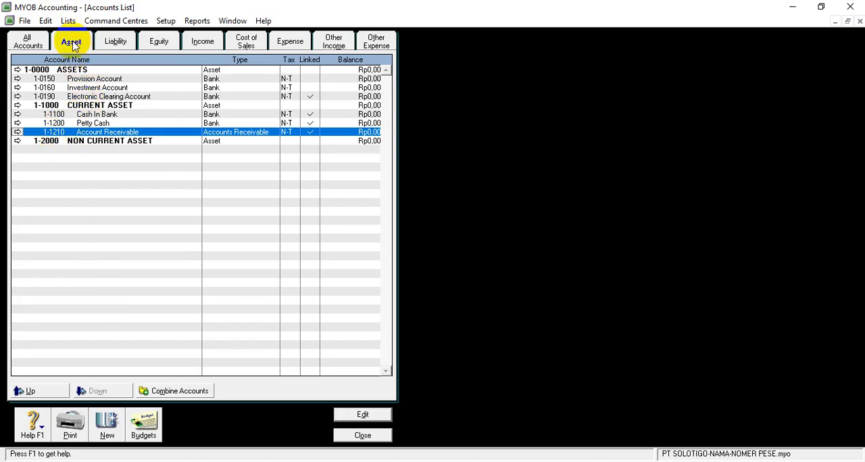
Renumber the Trade Creditors account among the liabilities to 2-1210, rename it Account Payable, and save it.
click(115, 42)
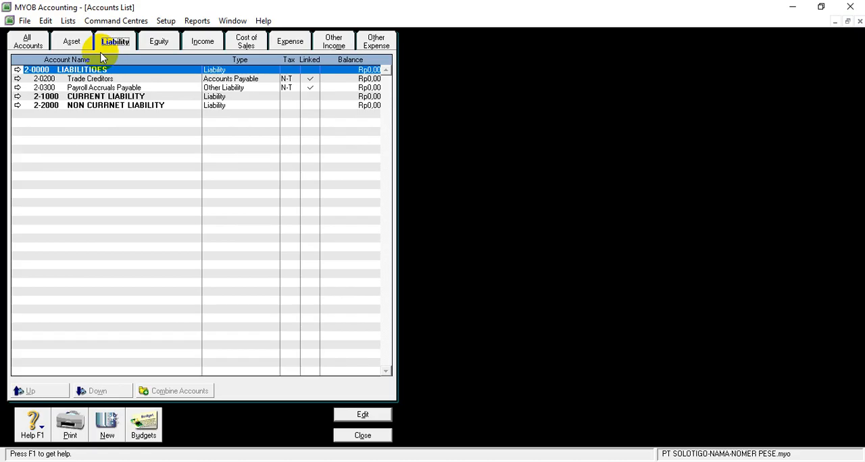
click(17, 78)
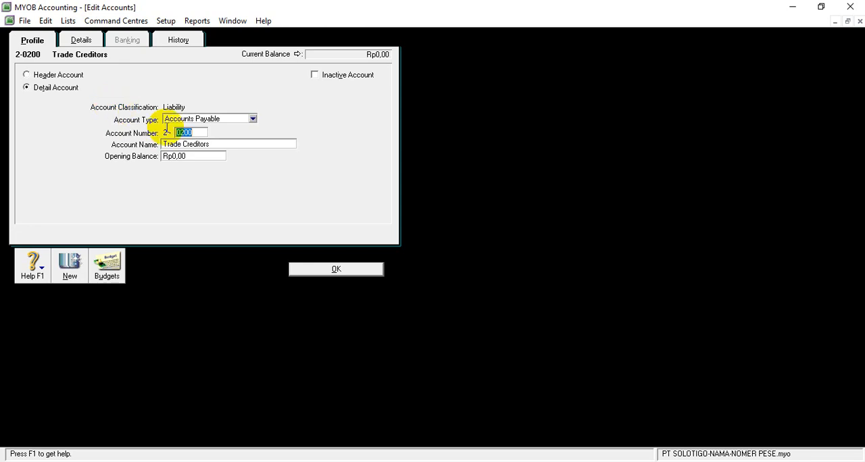
key(BackSpace)
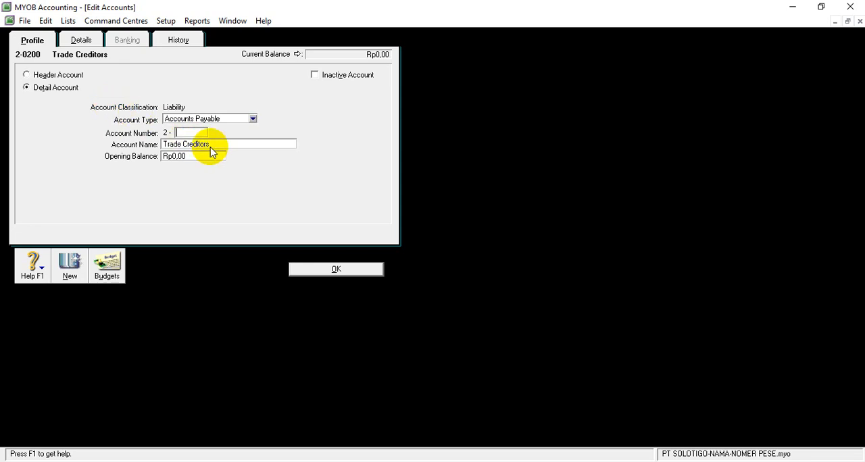
text(1210)
key(Tab)
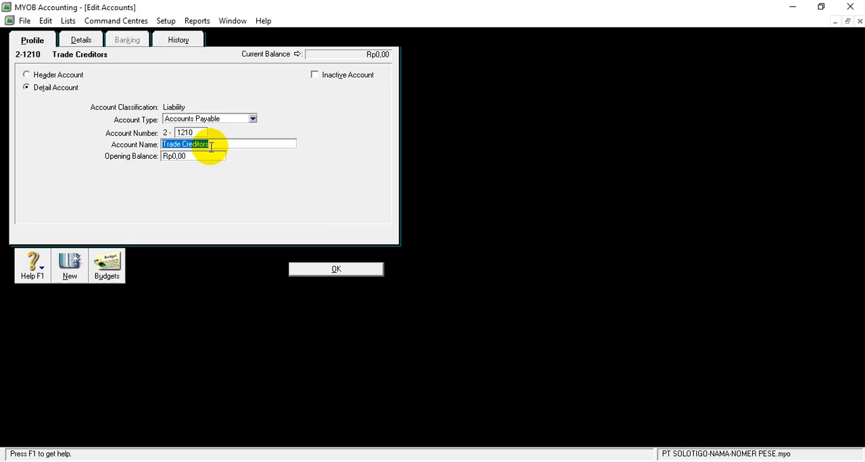
text(A)
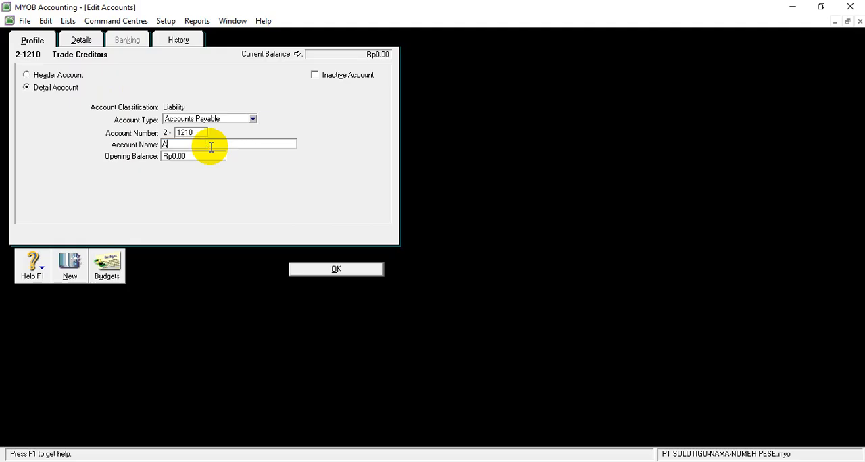
text(ccount Payable)
click(309, 267)
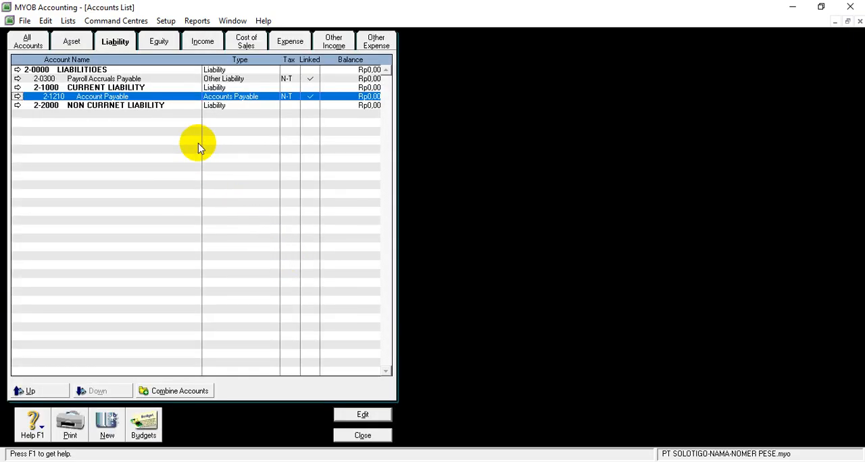
Renumber the Retained Earnings account among the equity accounts to 3-1001 and save it.
click(158, 41)
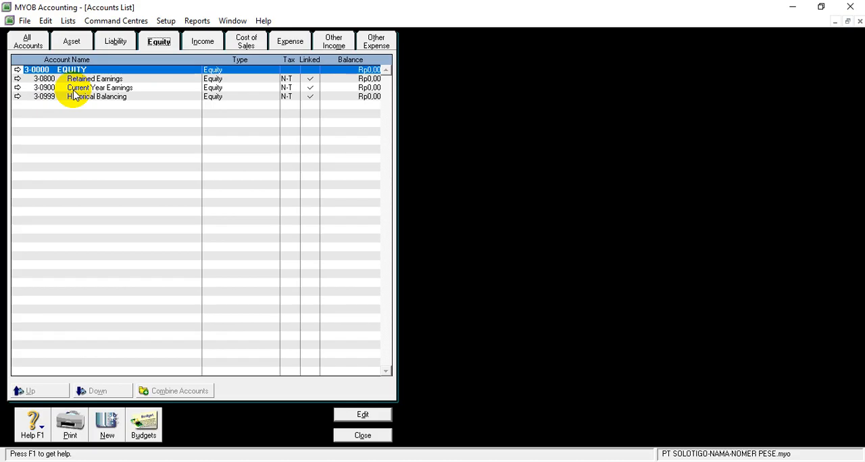
click(20, 80)
click(21, 80)
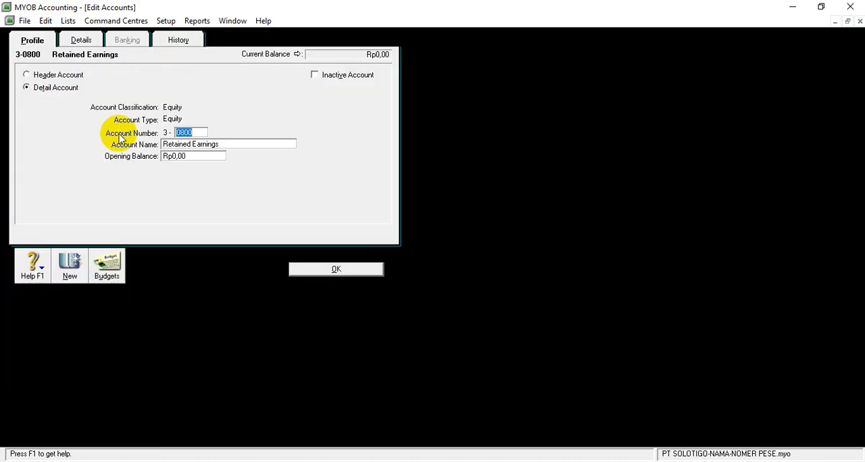
text(1001)
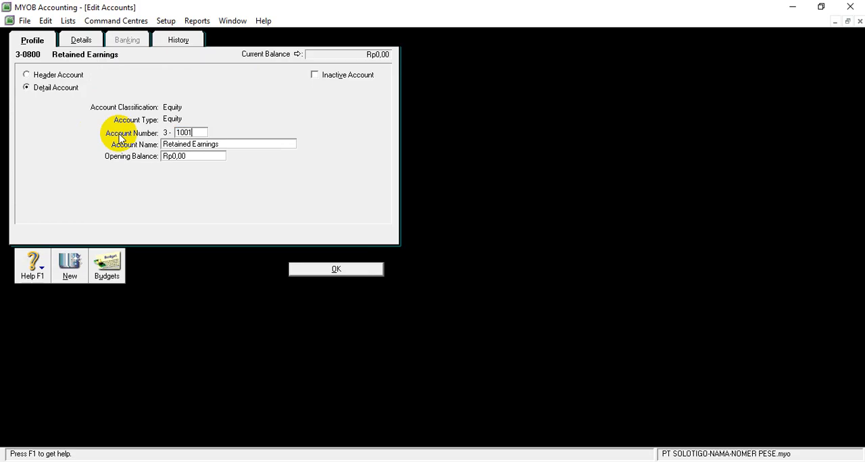
click(315, 270)
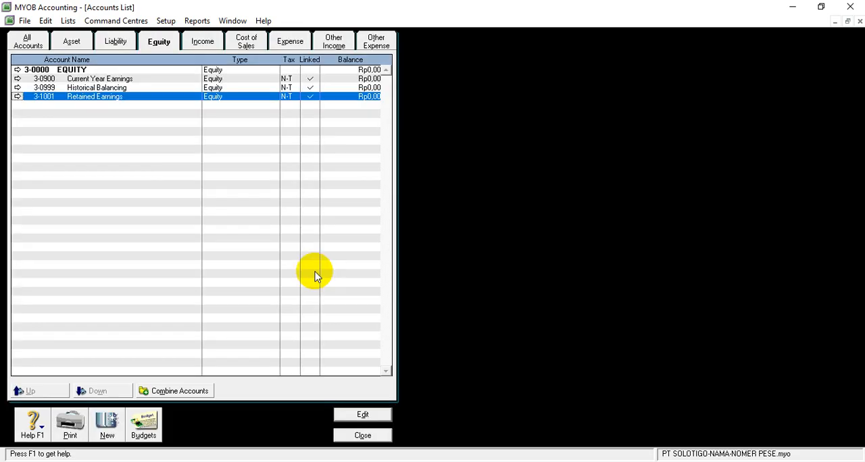
Renumber the Current Year Earnings equity account to 3-1004, rename it Income Summary, and save it.
click(17, 78)
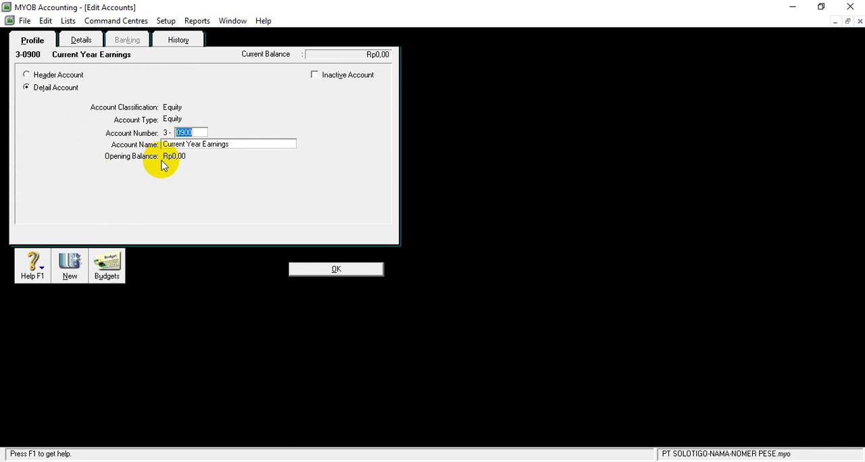
text(1004)
click(236, 142)
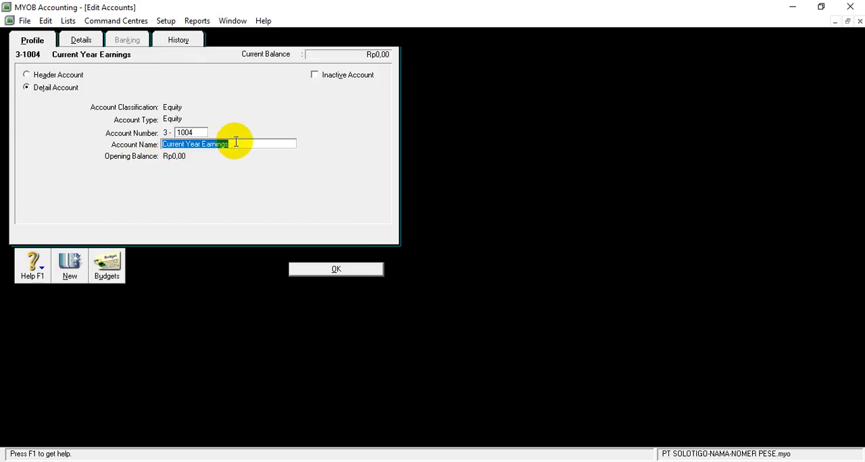
key(BackSpace)
text(Income)
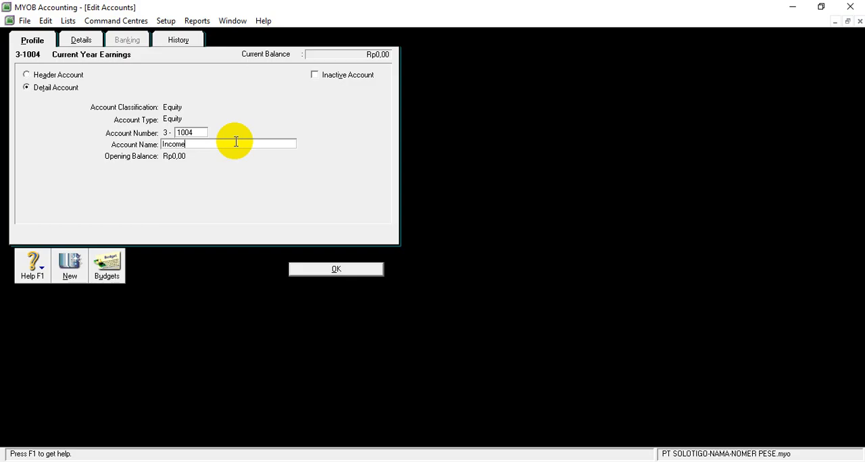
text( Summary)
click(318, 269)
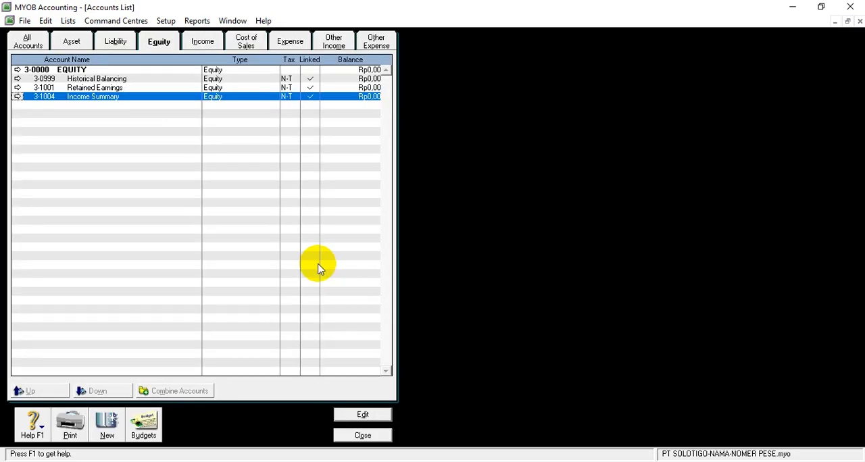
Review the account lists for income, cost of sales, expense, other income and other expense.
click(202, 41)
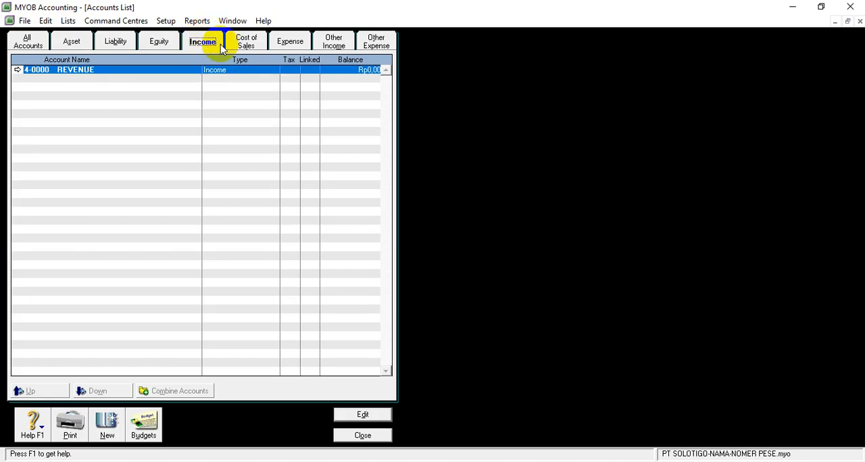
click(245, 42)
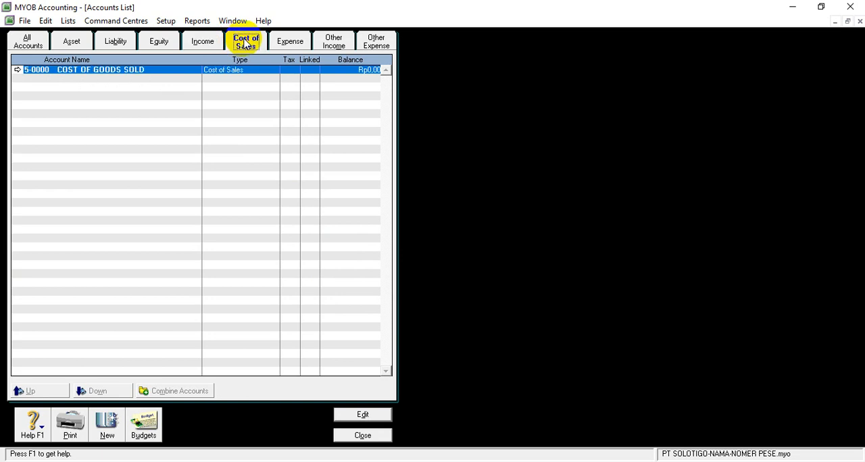
click(295, 43)
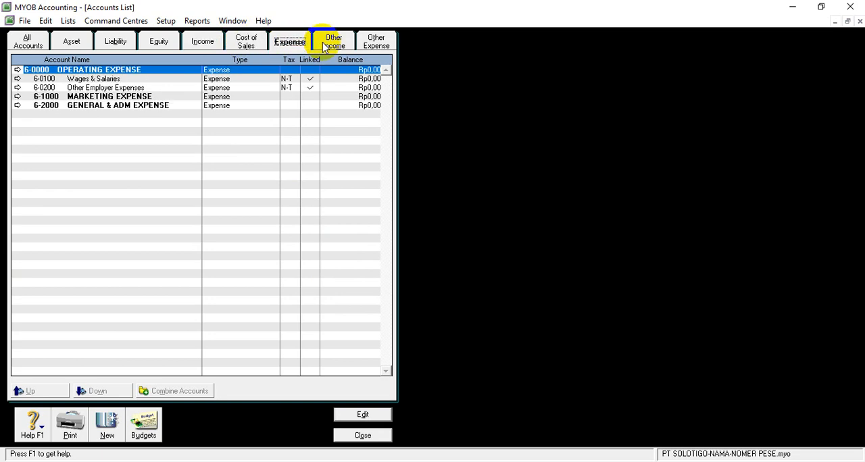
click(328, 48)
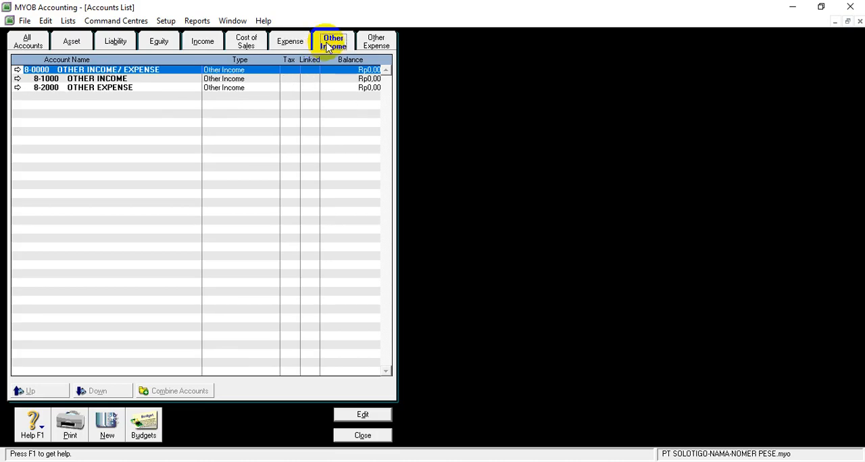
click(374, 42)
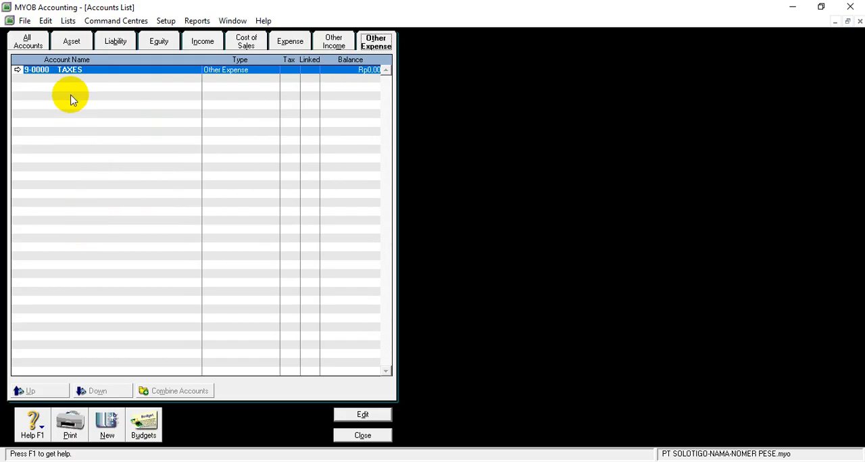
Add a new Accounts Receivable detail account numbered 1-1220 among the assets, name it Allowance for dobtful Debt, and save it.
click(72, 42)
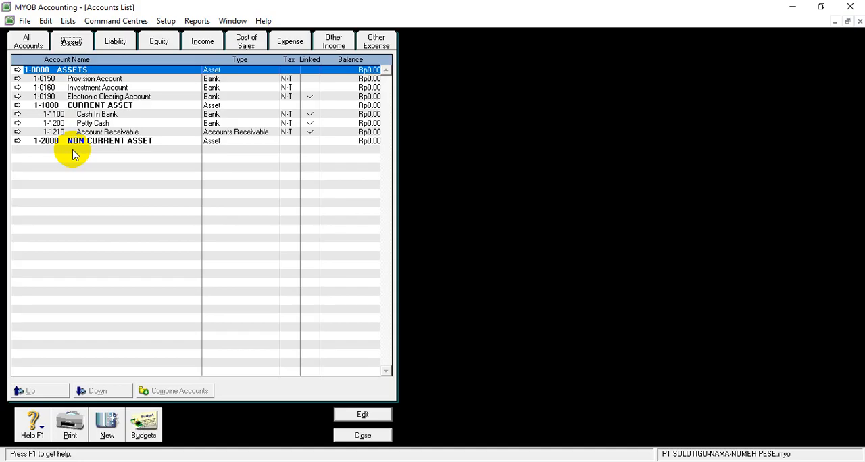
click(79, 133)
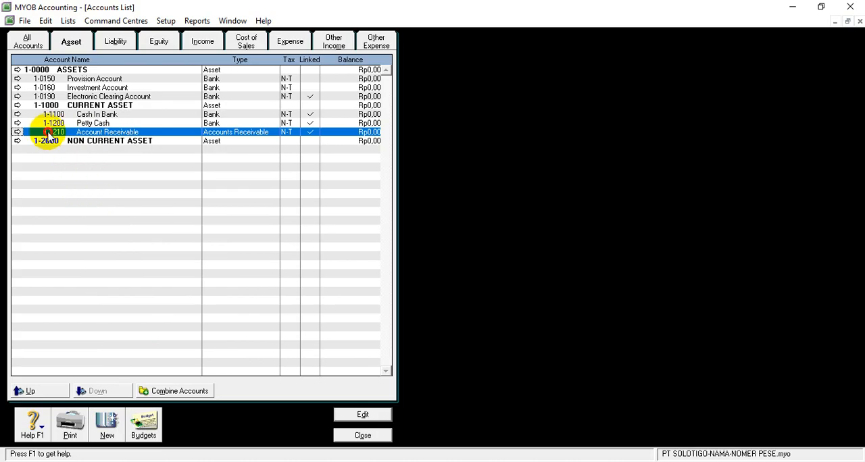
click(18, 132)
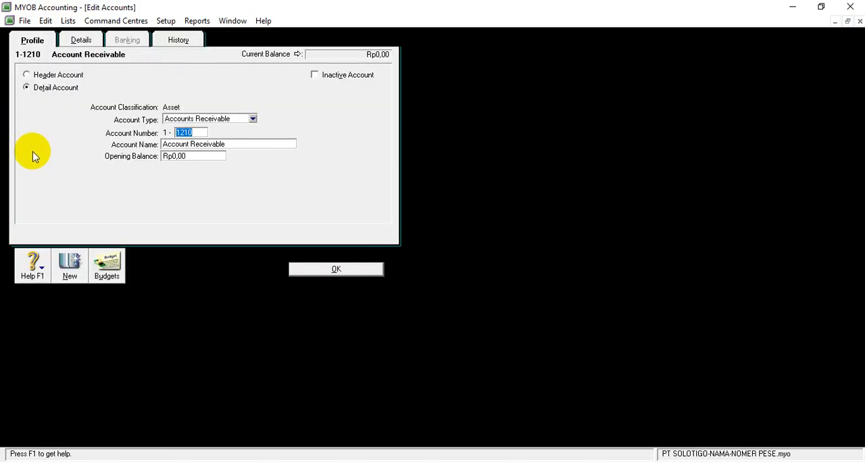
click(70, 267)
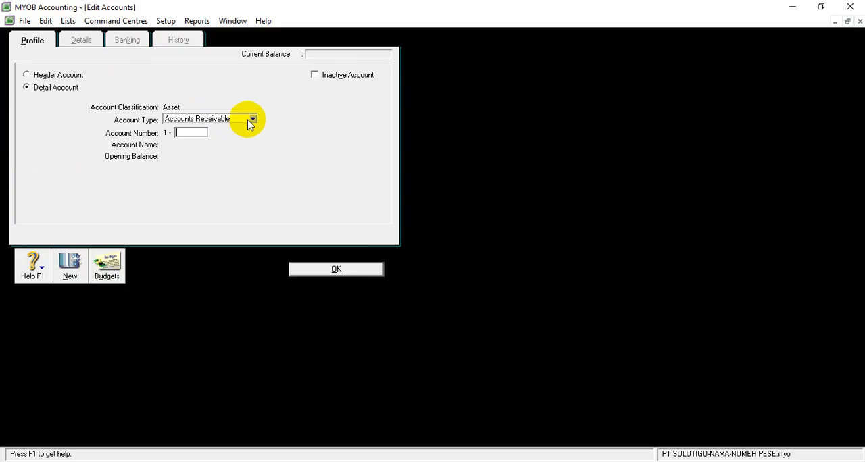
text(1220)
key(Tab)
key(BackSpace)
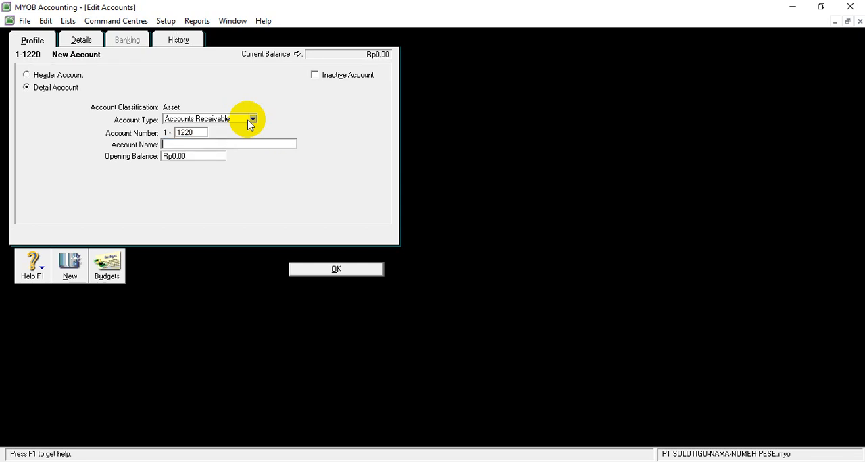
text(Allowance for dobtful Debt)
click(298, 269)
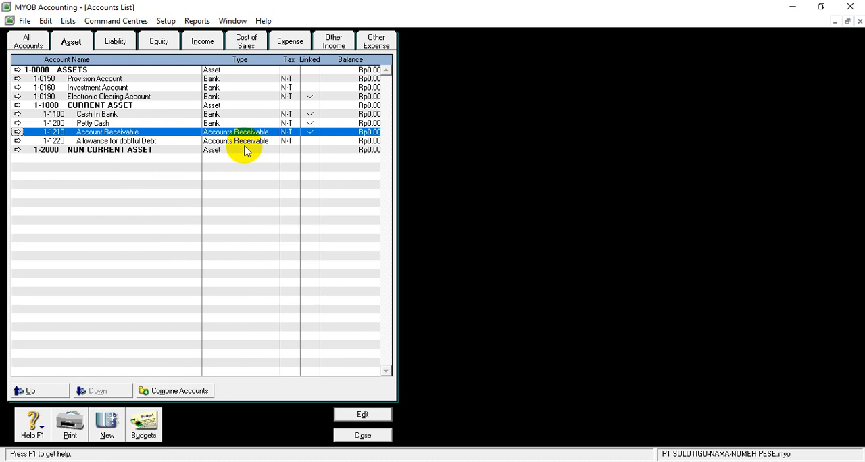
Add an Other Current Asset detail account numbered 1-1310 among the assets and name it Merchandise Inventory.
click(87, 144)
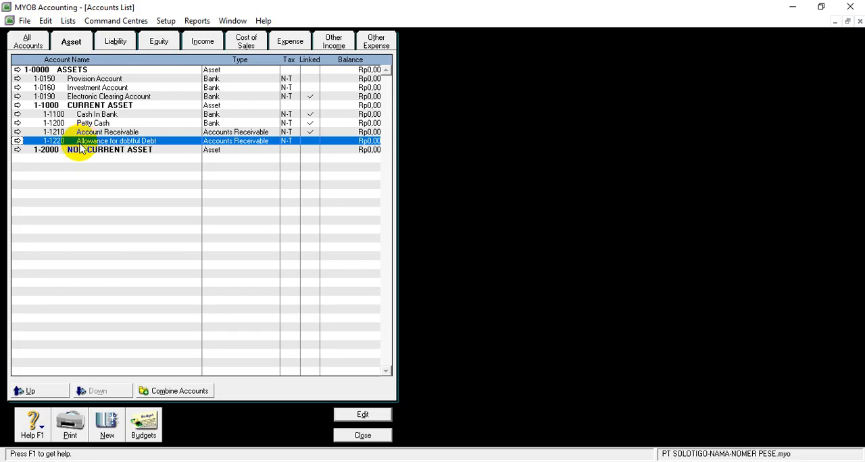
click(105, 436)
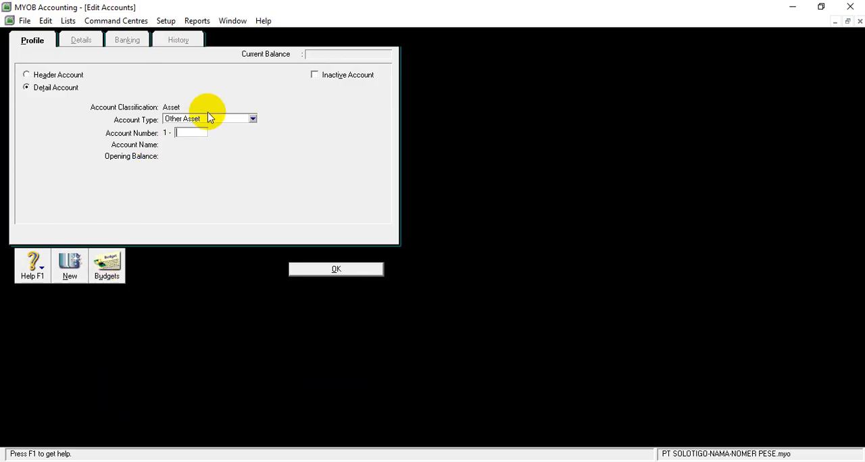
click(251, 120)
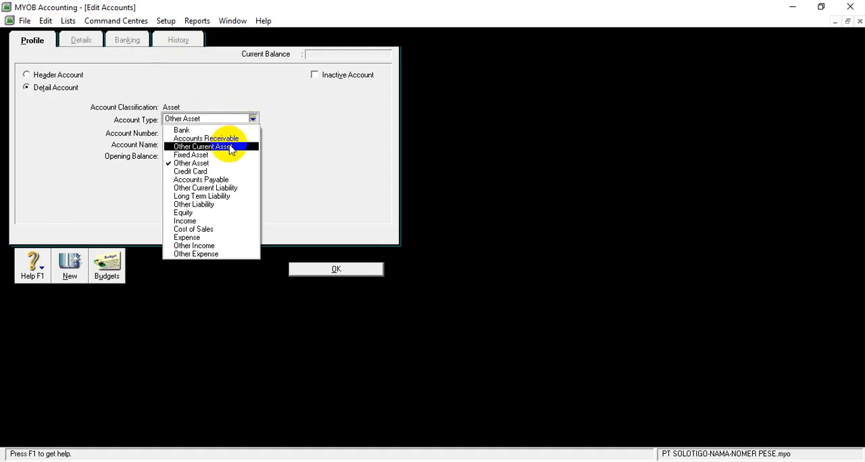
click(227, 146)
click(186, 132)
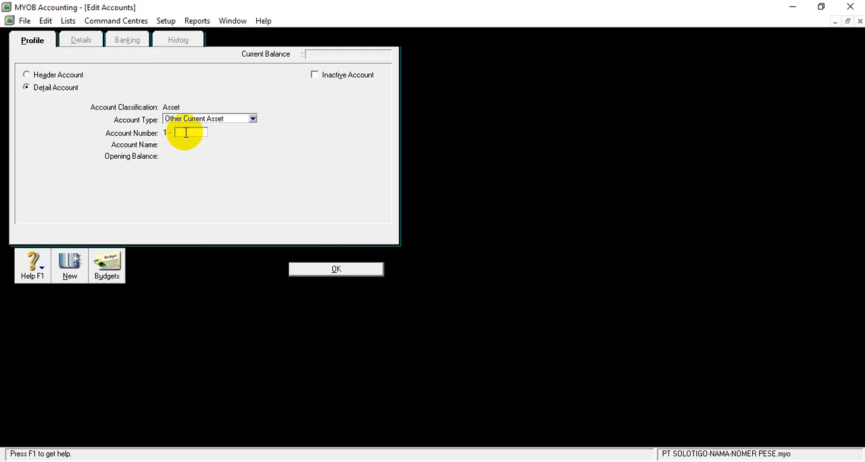
text(1310)
key(Tab)
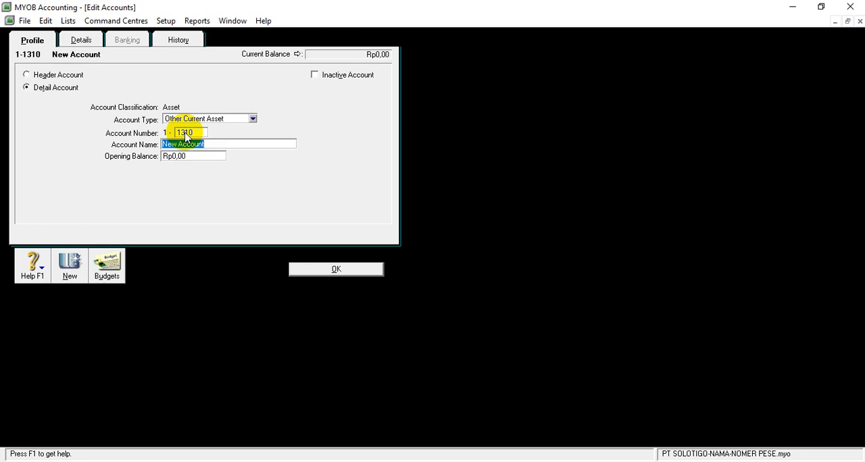
key(BackSpace)
text(Merchandise Inventory)
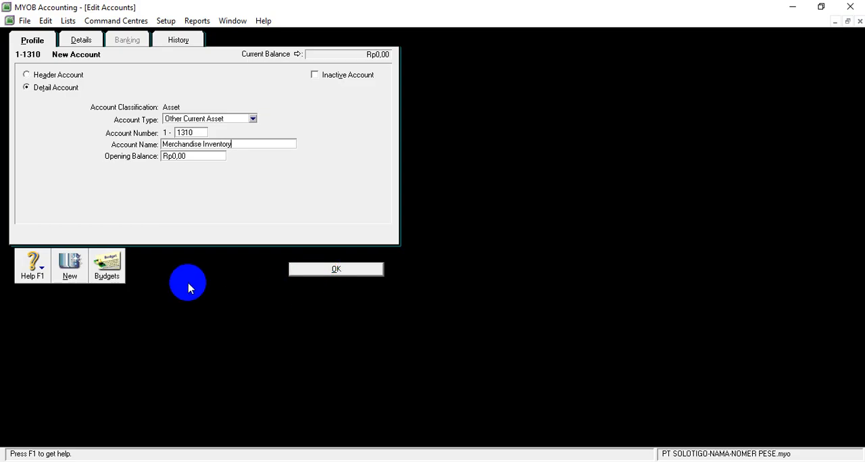
Add another Other Current Asset detail account numbered 1-1320, name it Store Supplies, and save it.
click(71, 267)
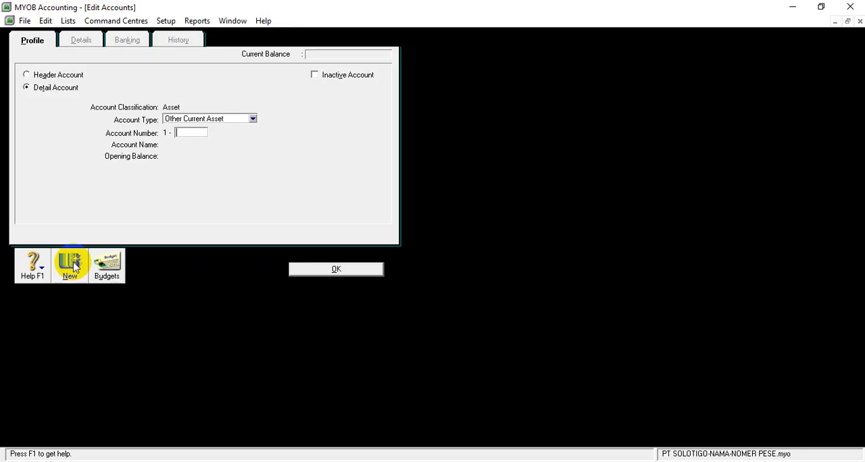
text(1320)
key(Tab)
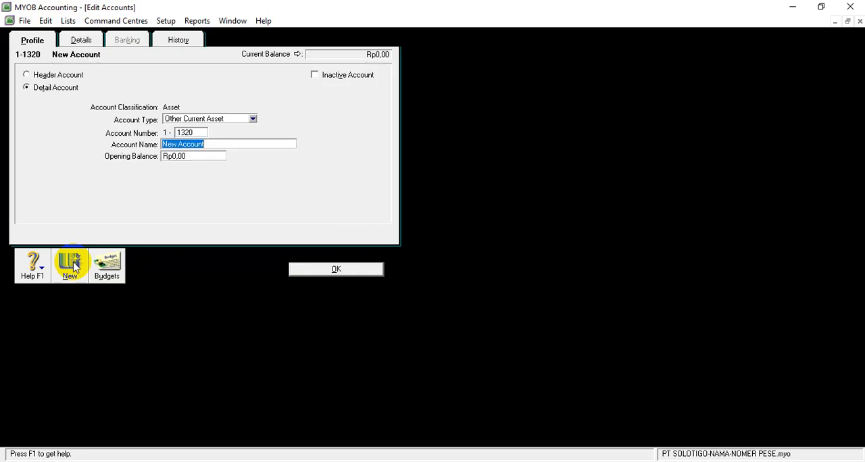
key(BackSpace)
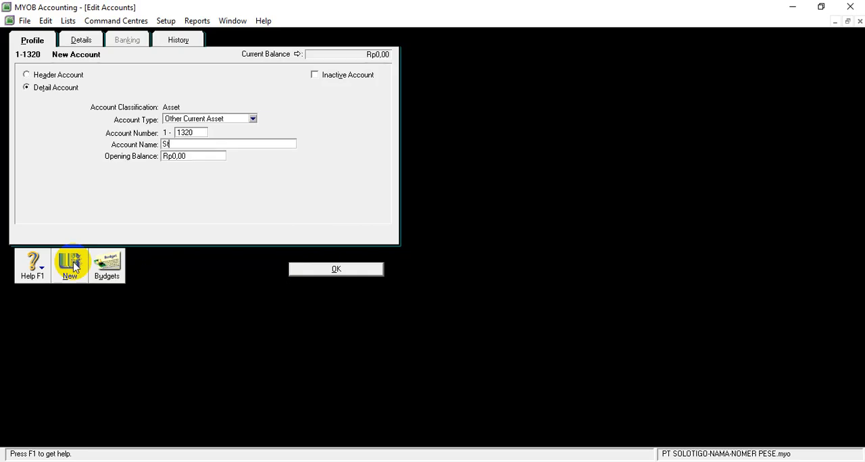
text(Store Supplies)
click(294, 269)
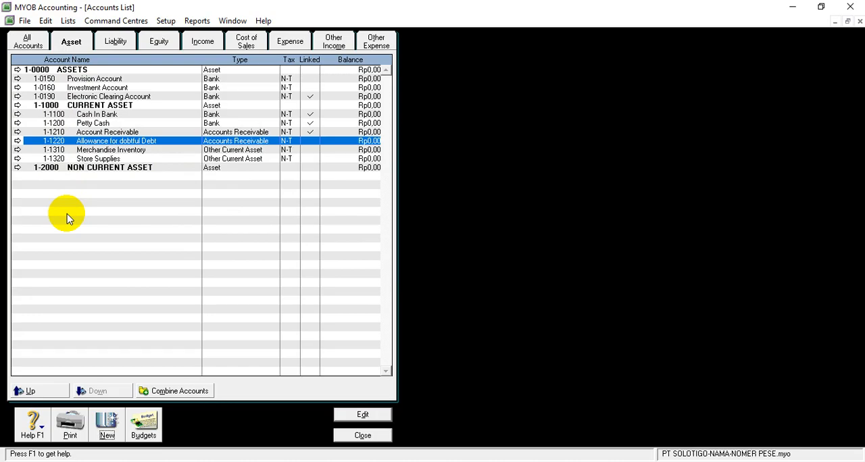
Review the account lists for liability, equity and other expense.
click(114, 42)
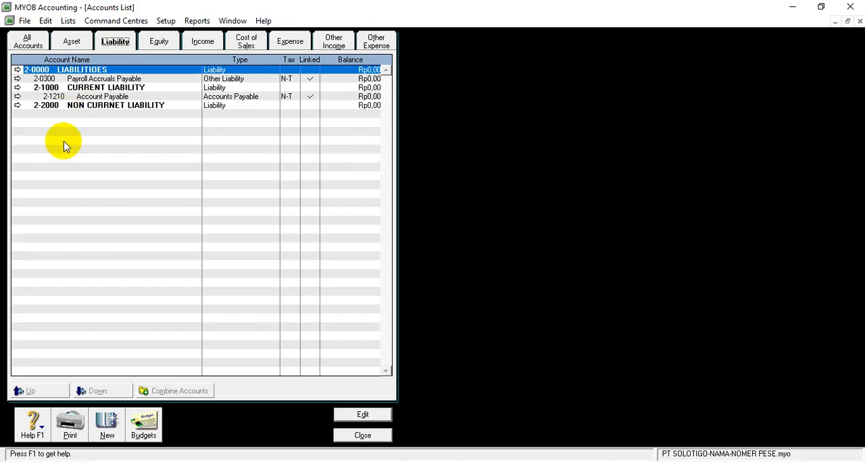
click(166, 43)
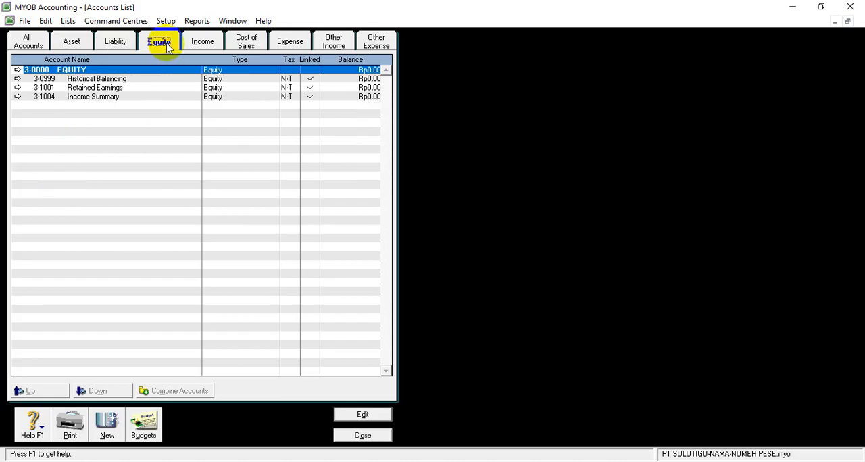
click(375, 40)
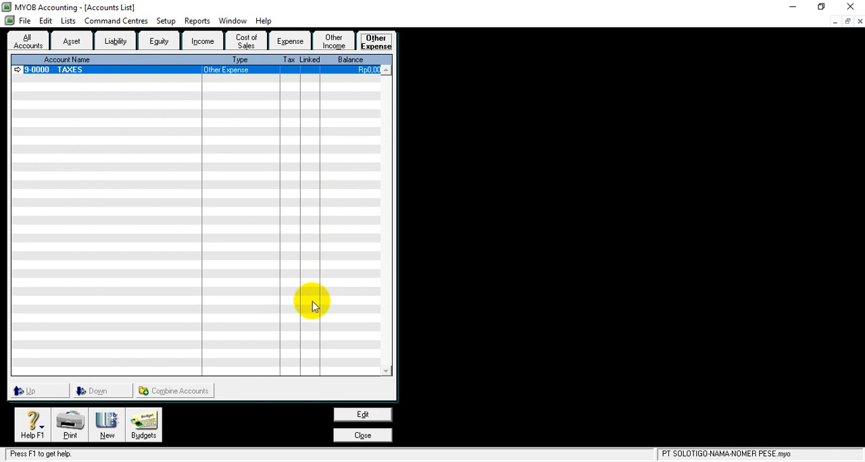
Switch to the other open MYOB company file, change the account type of 1-3200 Store Supplies to Fixed Asset, and save it.
click(451, 461)
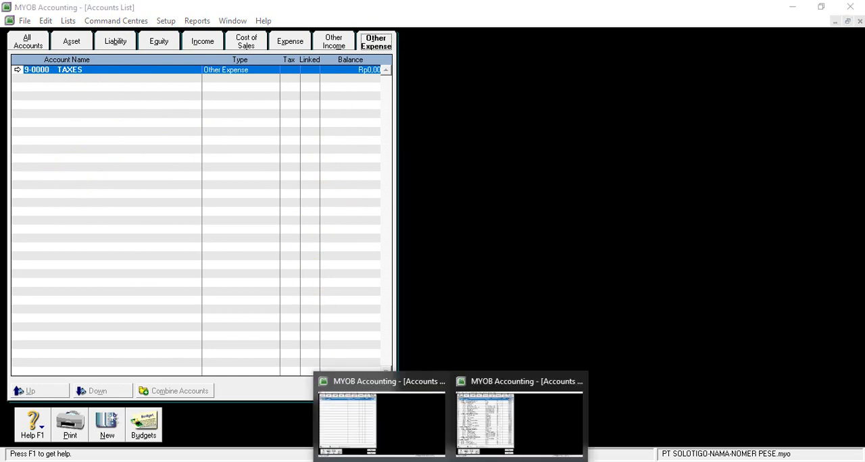
click(482, 412)
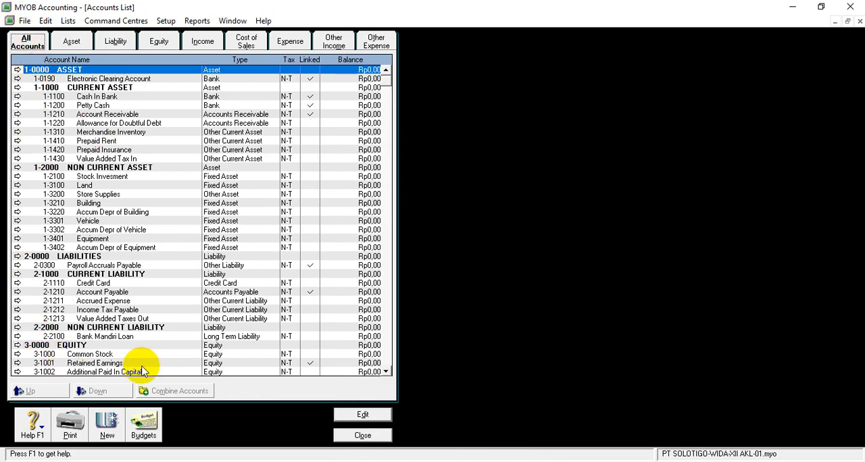
scroll(146, 357, down, 1)
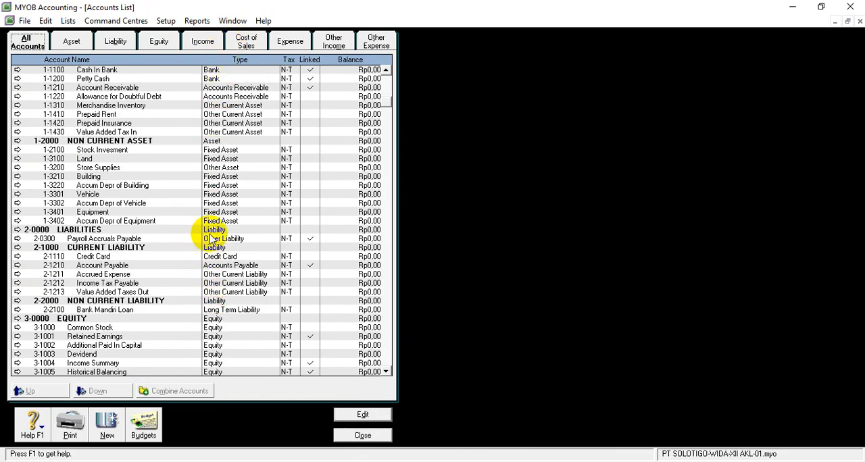
scroll(219, 189, up, 1)
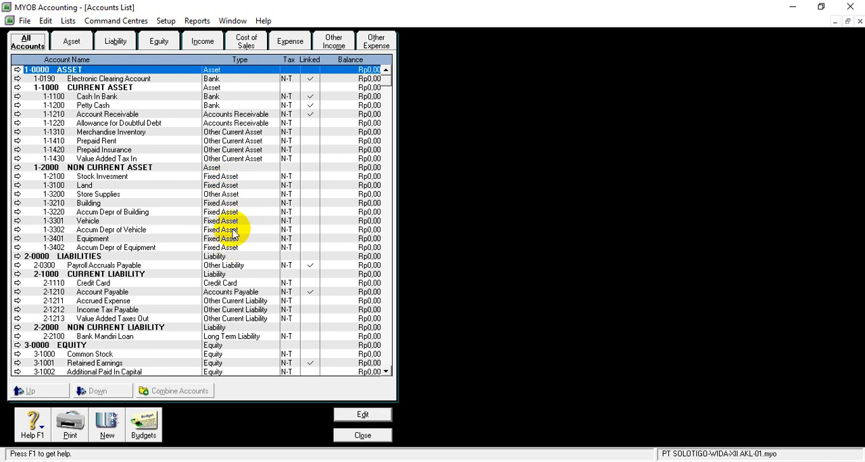
click(18, 194)
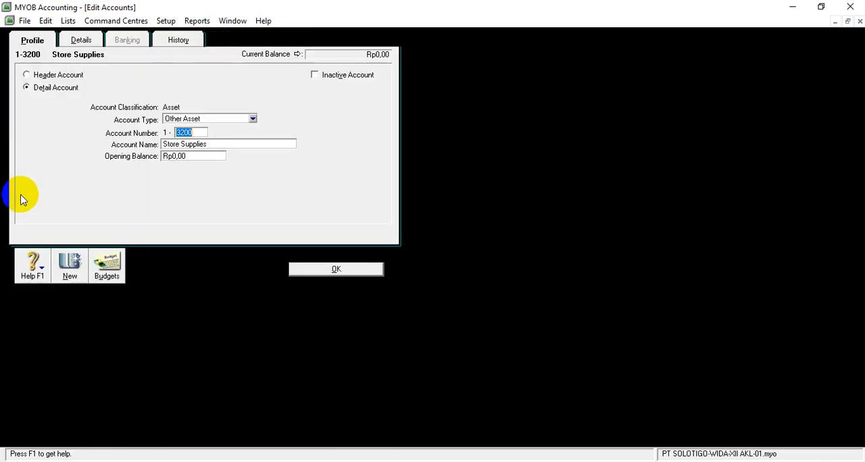
click(251, 119)
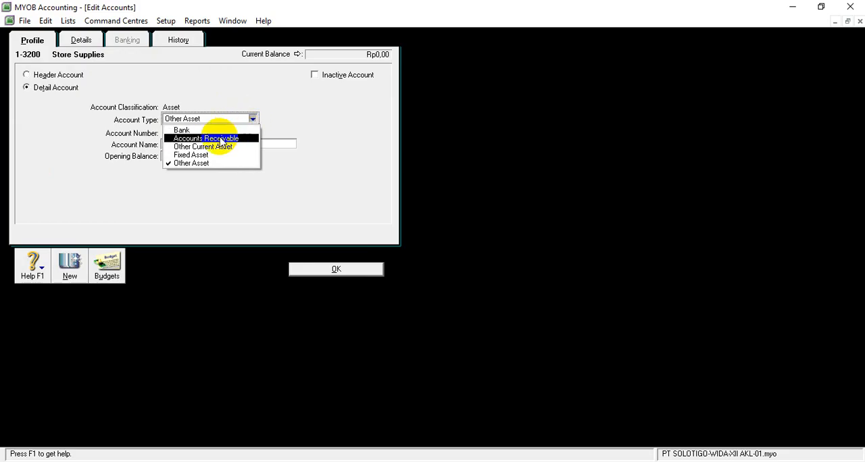
click(206, 155)
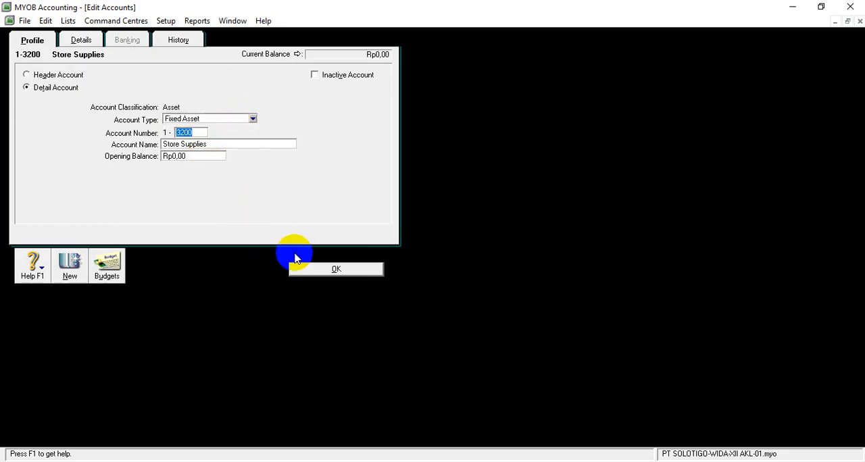
click(311, 273)
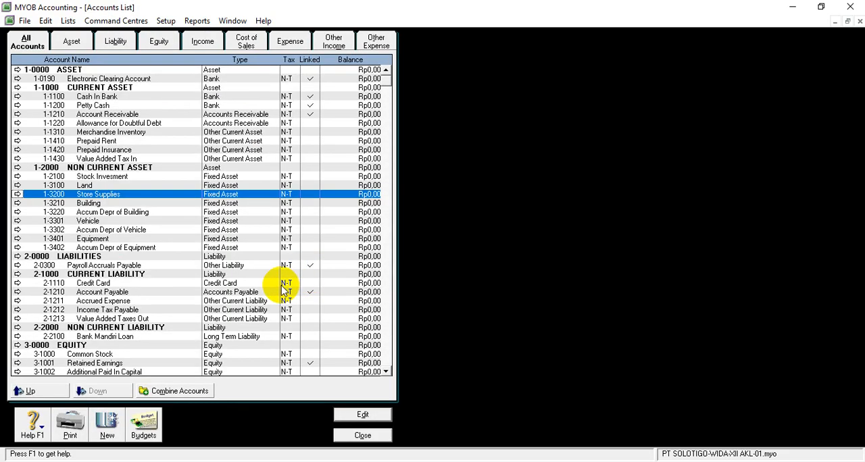
Reopen the accounts list, set the cash flow classification of 1-3220 Accum Depr of Building to Operating, and save it.
click(349, 436)
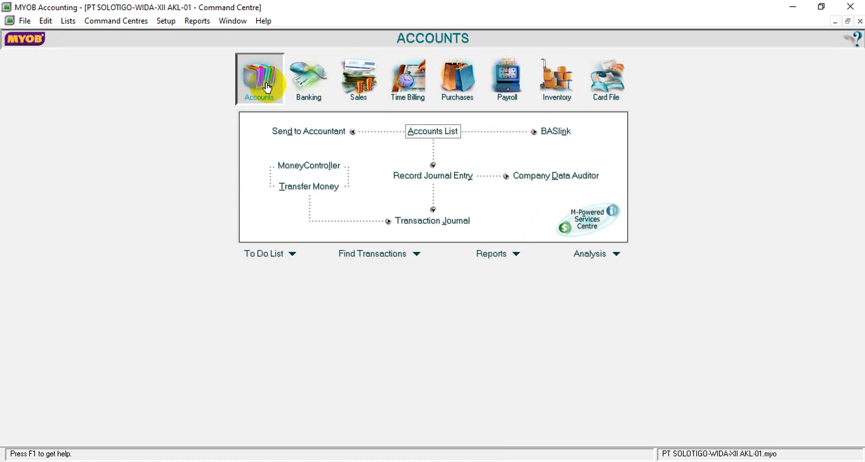
click(428, 133)
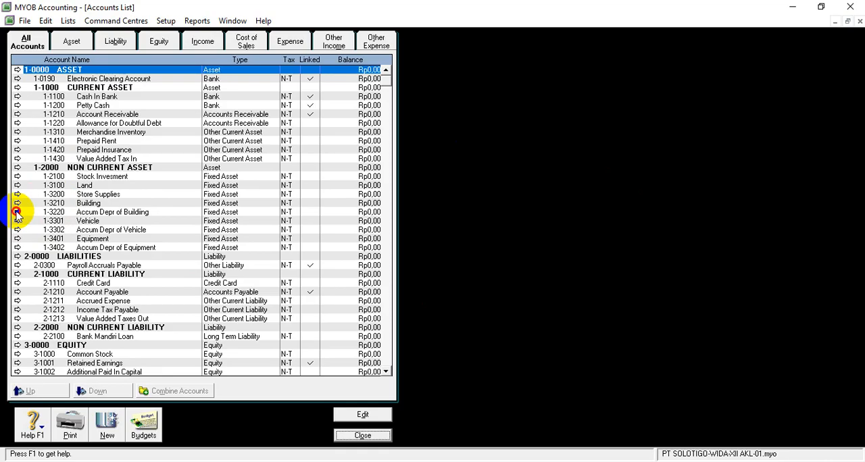
click(17, 212)
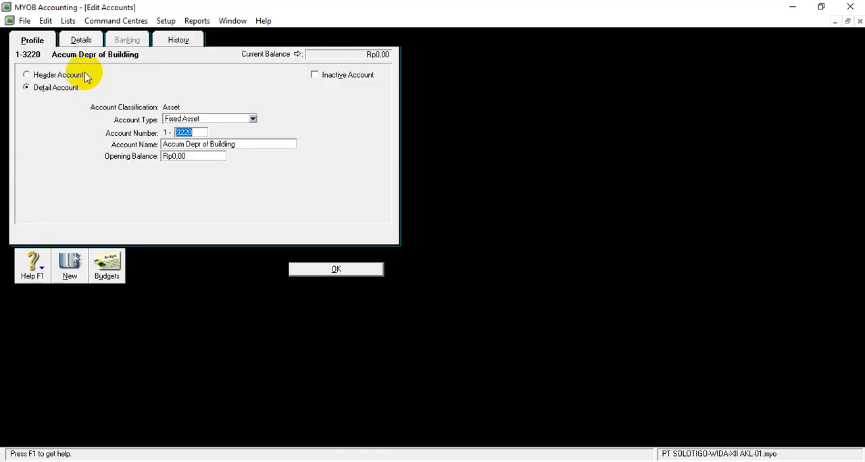
click(81, 41)
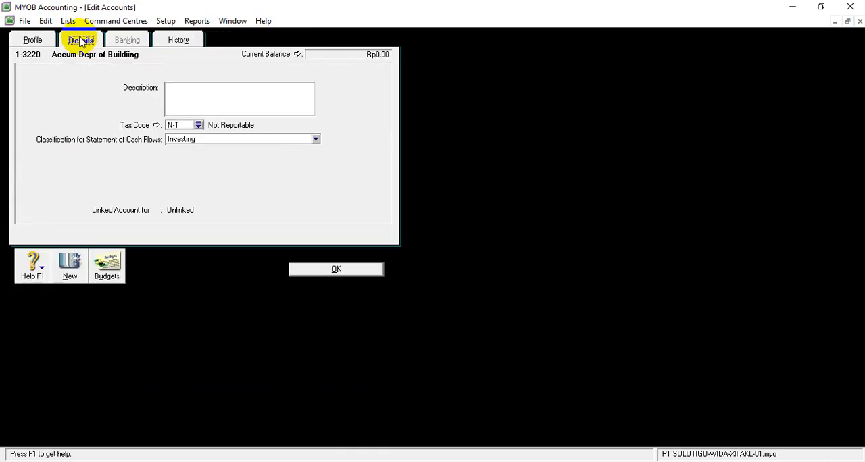
click(315, 139)
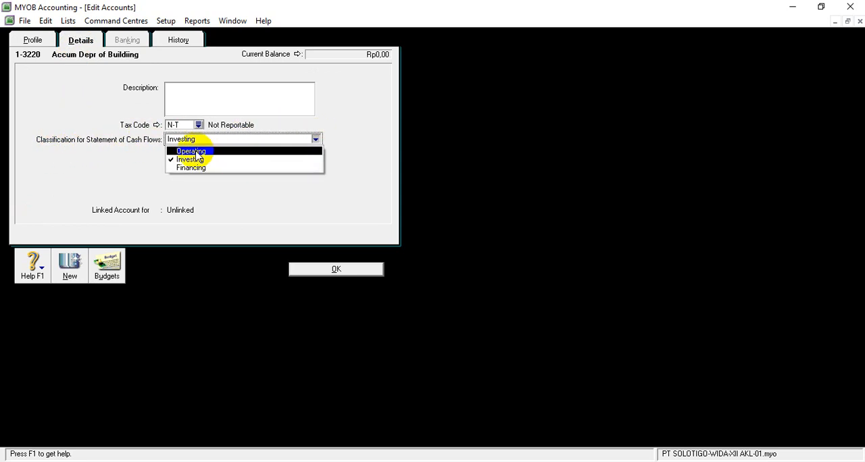
click(196, 154)
click(317, 271)
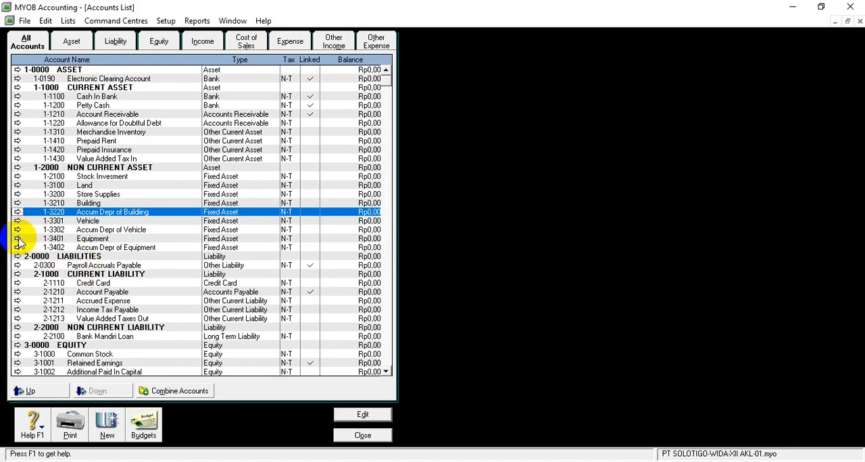
Set the cash flow classification of 1-3302 Accum Depr of Vehicle to Operating and save the account.
click(17, 230)
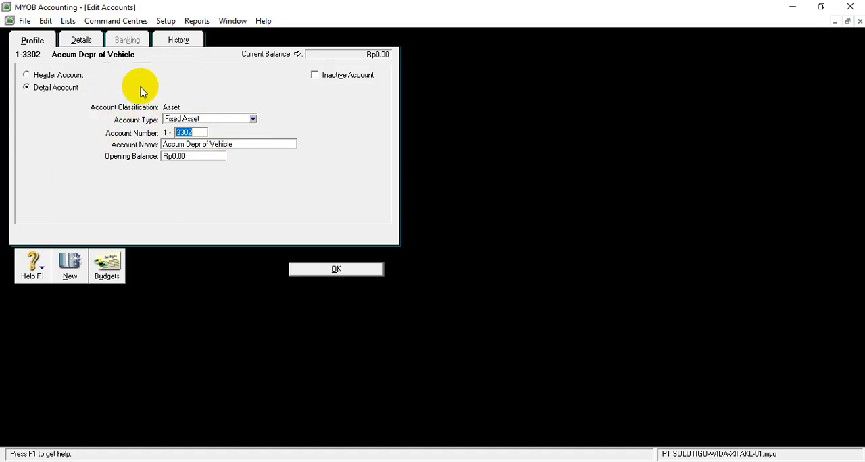
click(81, 40)
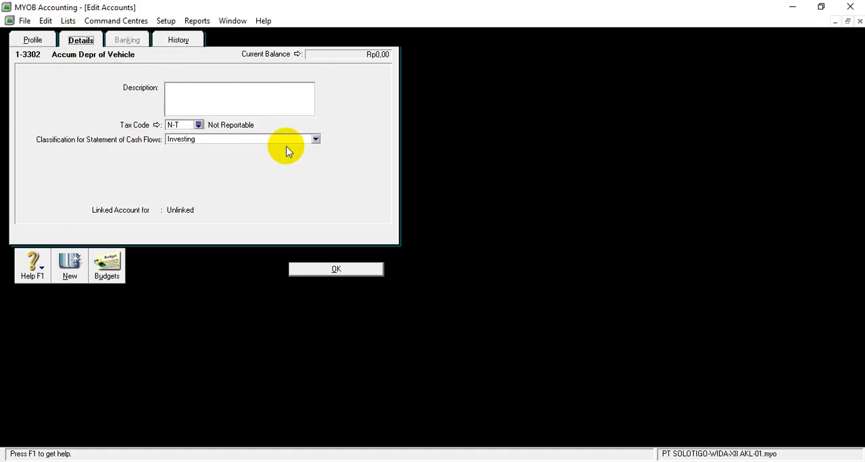
click(315, 138)
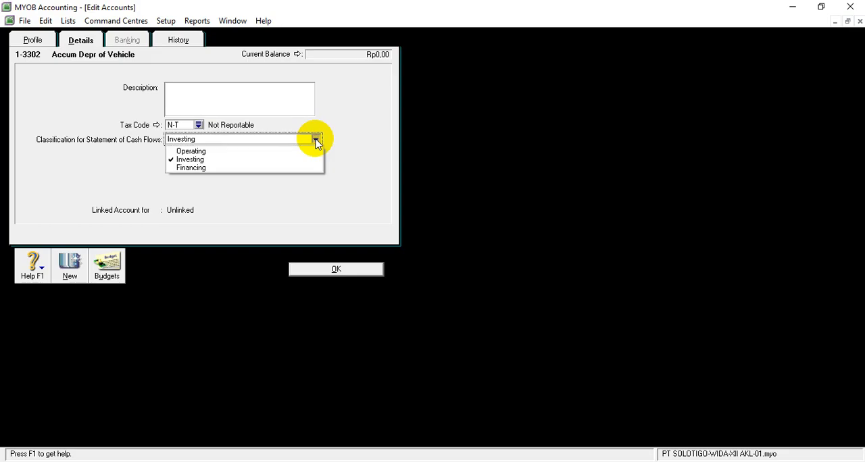
click(192, 151)
click(329, 271)
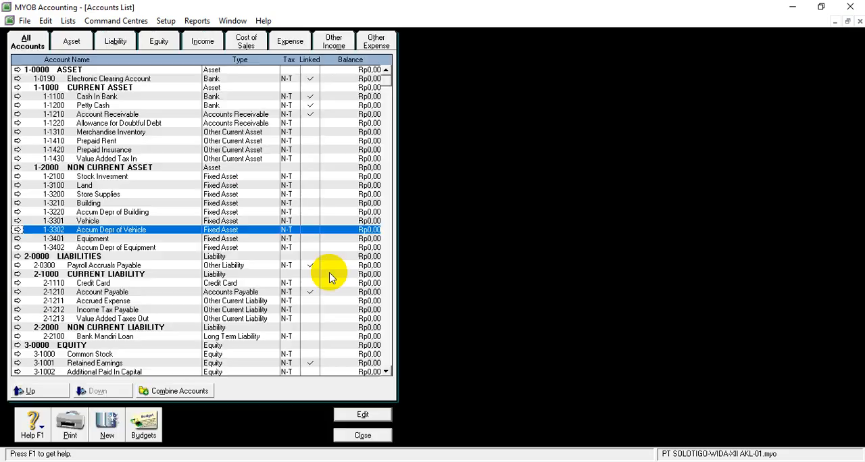
Set the cash flow classification of 1-3402 Accum Depr of Equipment to Operating and save the account.
click(18, 247)
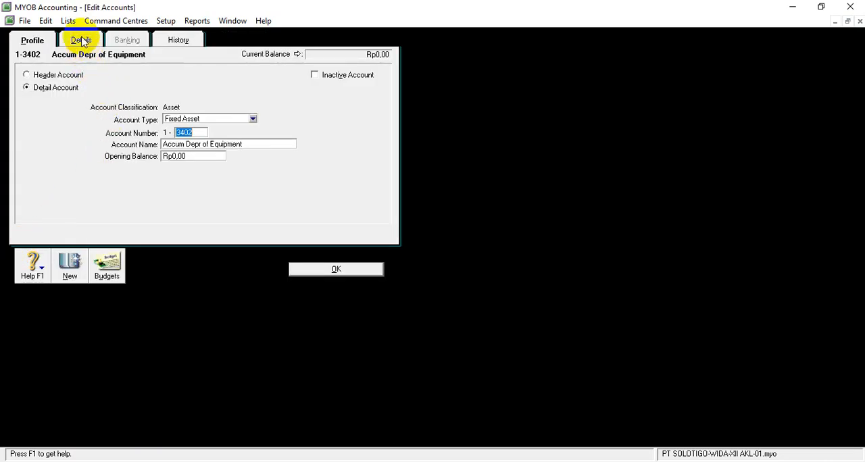
click(81, 41)
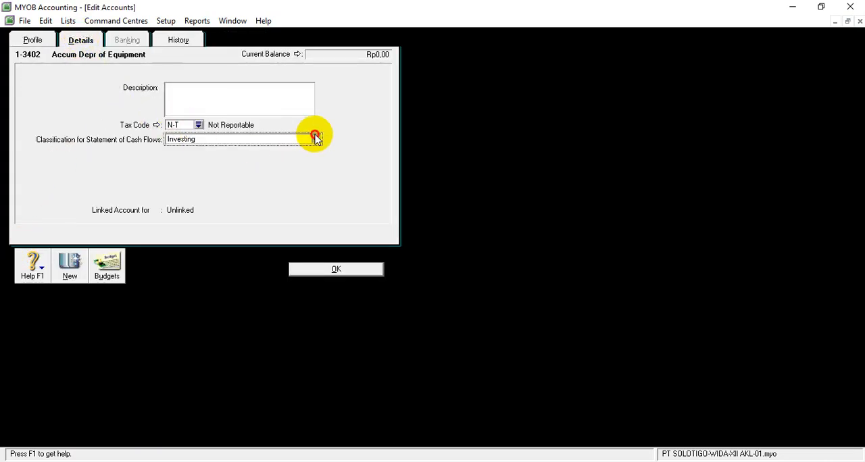
click(317, 139)
click(198, 147)
click(322, 270)
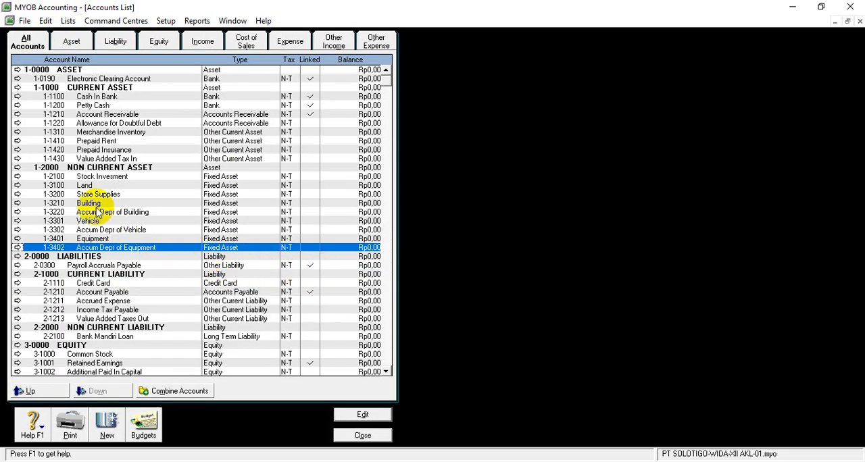
Check the cash flow classification of account 1-2100 Stock Invesment and return to the accounts list.
click(18, 177)
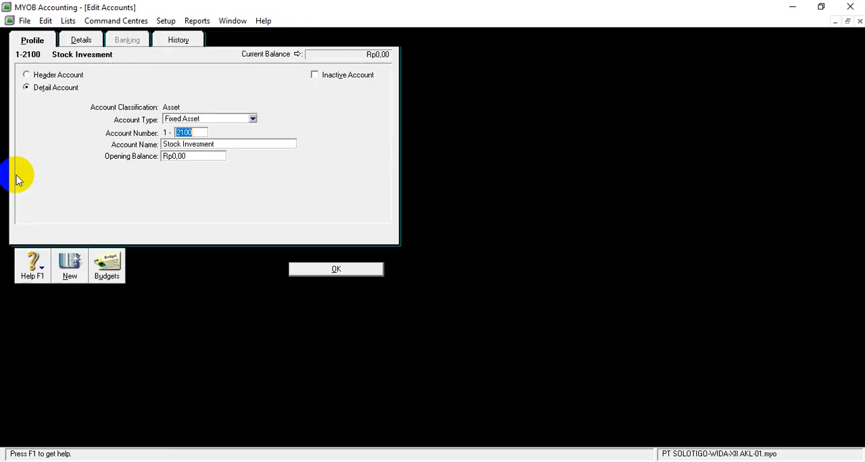
click(80, 40)
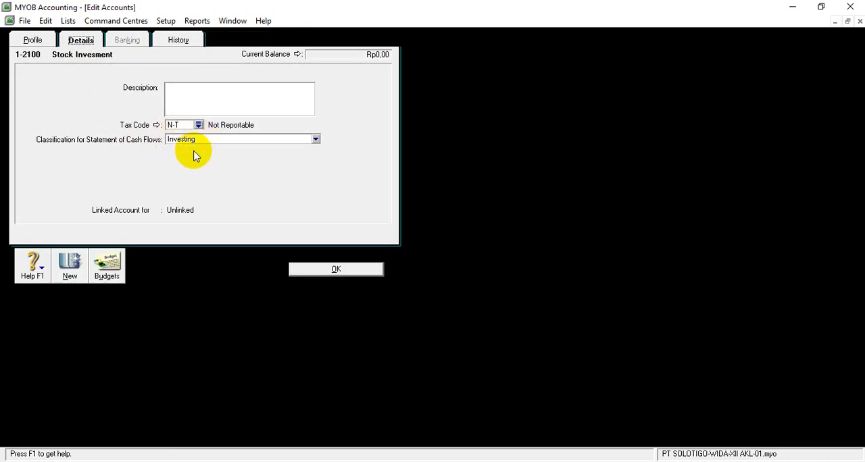
click(295, 274)
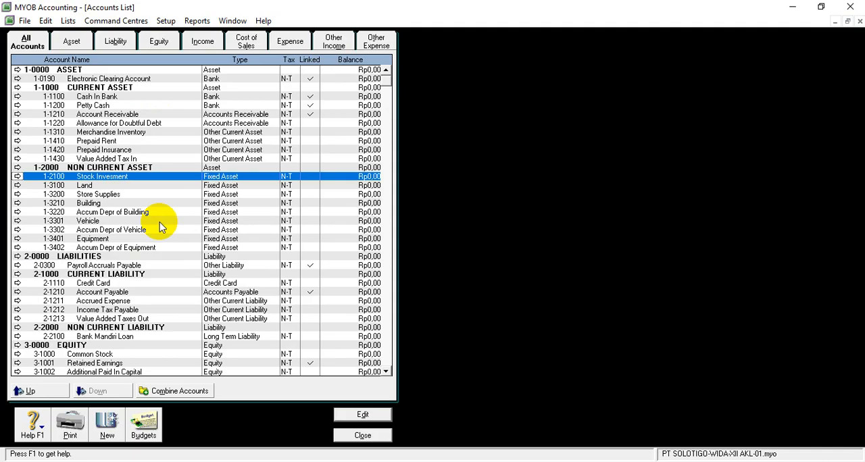
Among the liability accounts, check the cash flow classification of 2-2100 Bank Mandiri Loan and return to the accounts list.
click(115, 42)
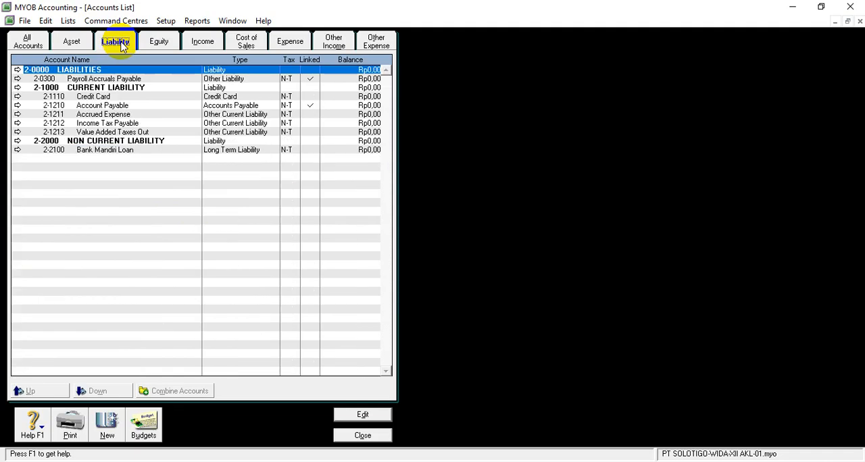
click(18, 150)
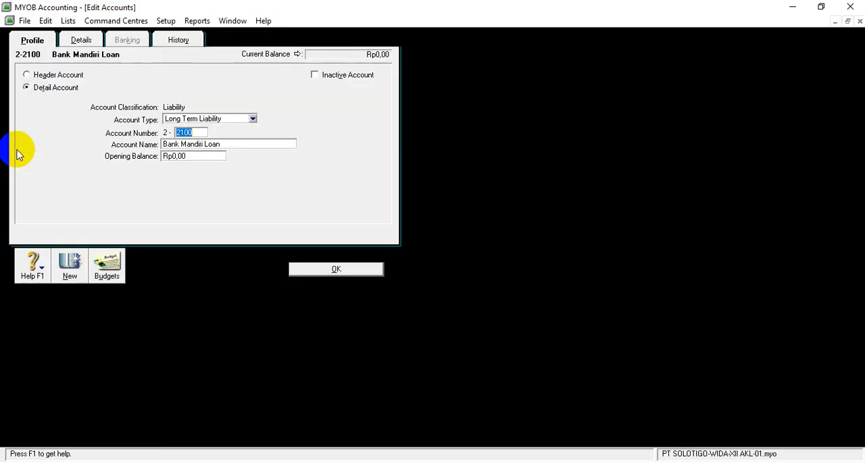
click(81, 41)
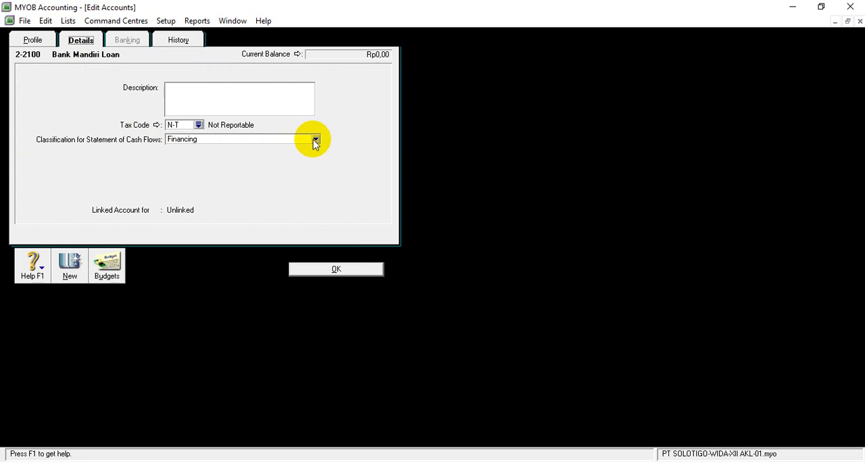
click(300, 274)
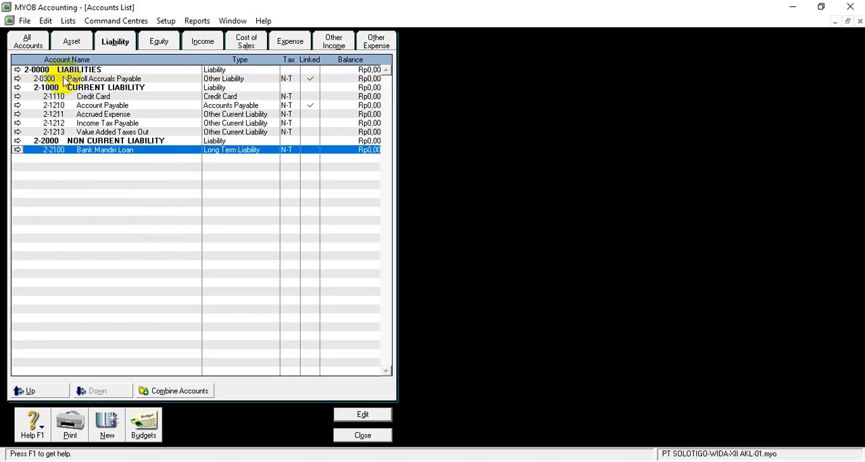
Look over the full accounts list, close it, and open the account opening balances.
click(38, 46)
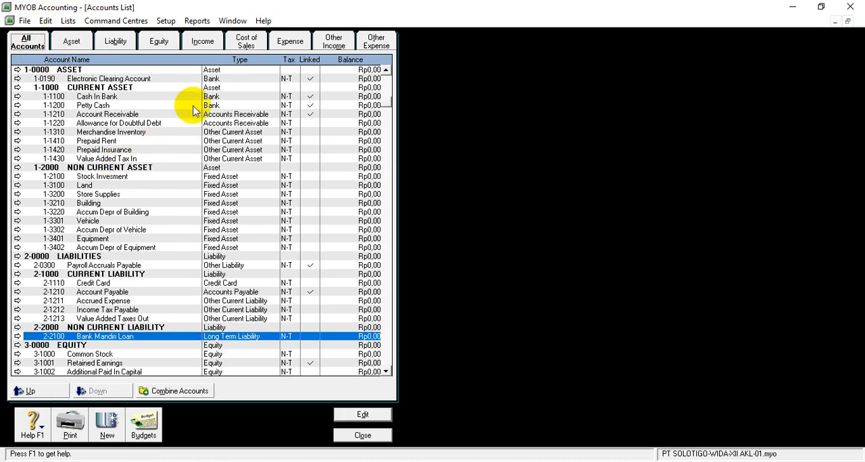
scroll(200, 108, down, 4)
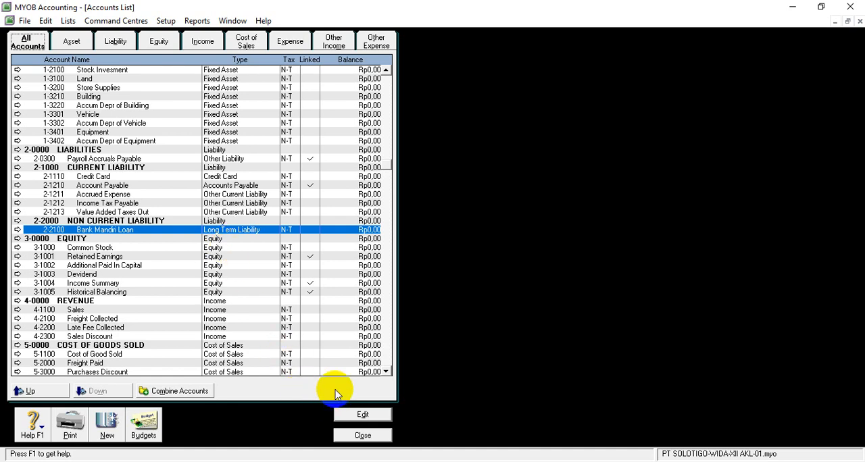
click(361, 436)
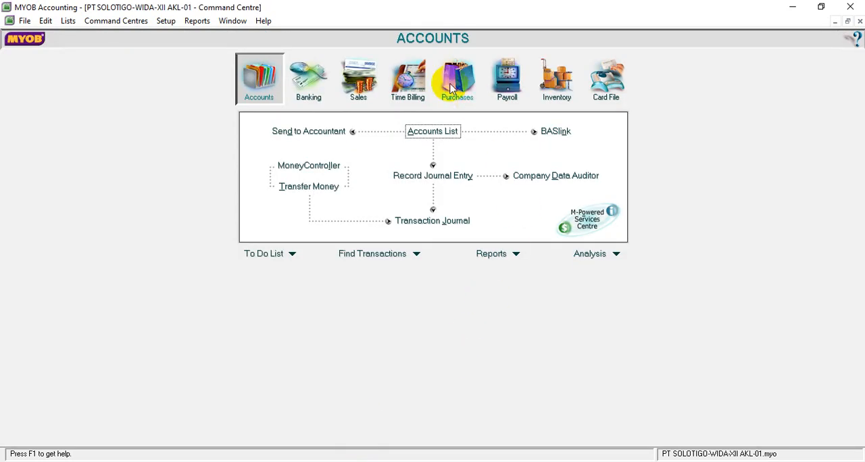
click(167, 21)
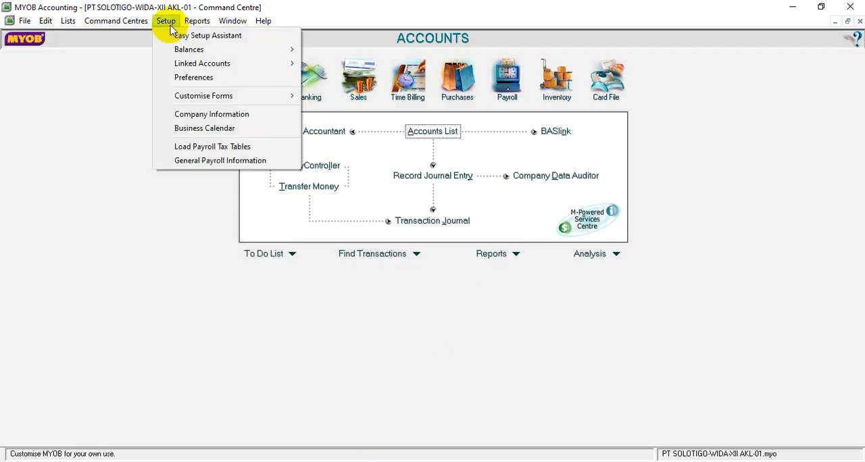
mouse_move(179, 51)
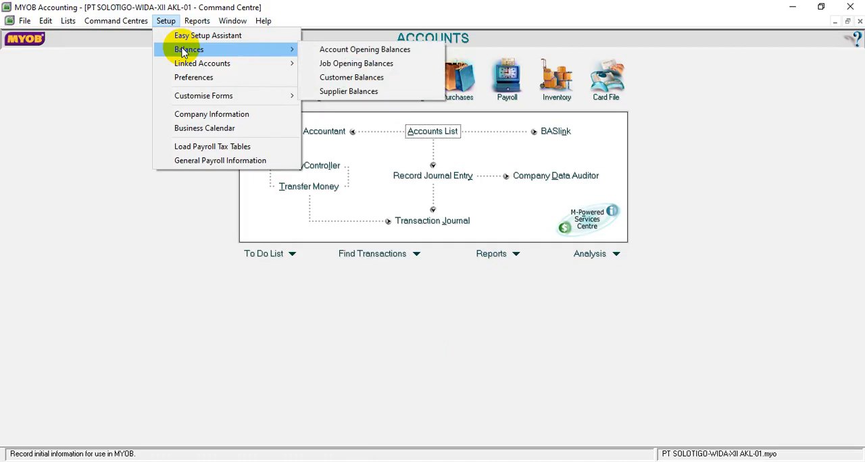
click(331, 52)
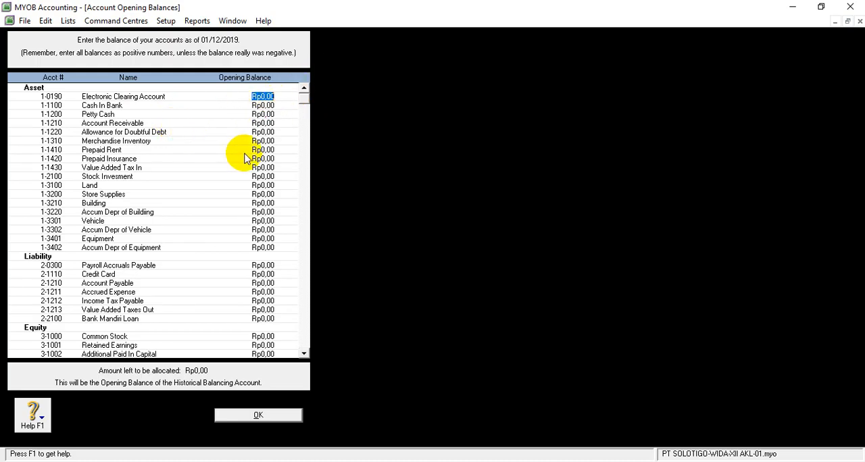
Set the opening balance of 1-1100 Cash In Bank to Rp131.925.000,00.
click(150, 108)
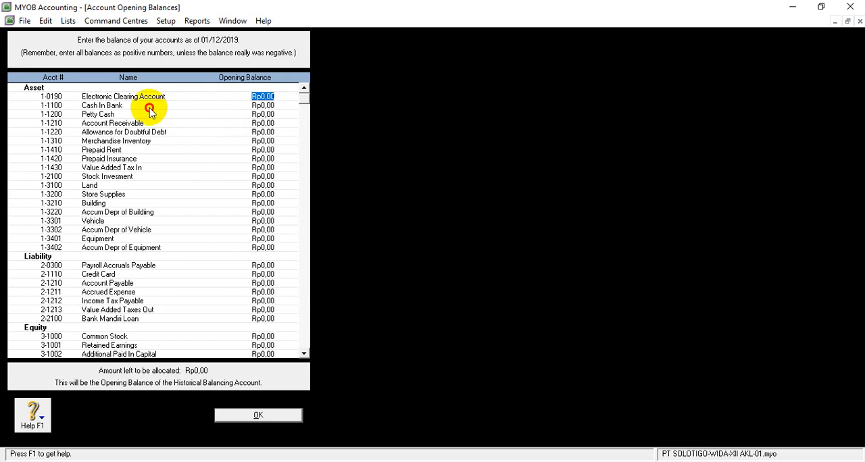
click(260, 106)
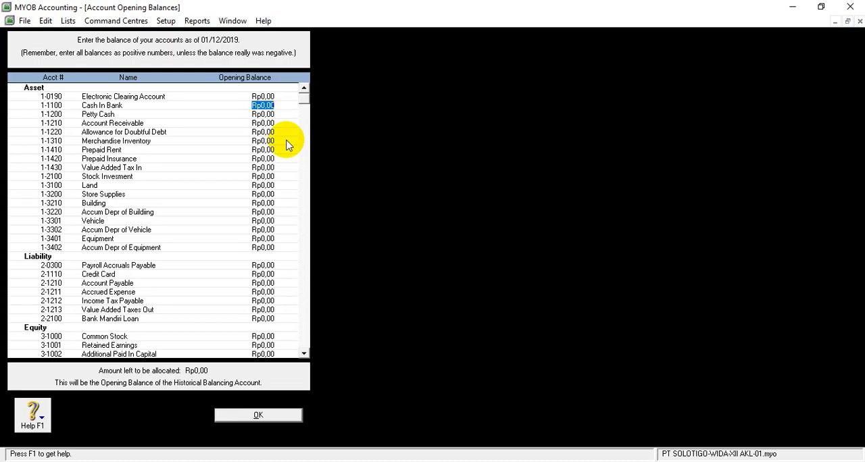
text(131925000)
key(Tab)
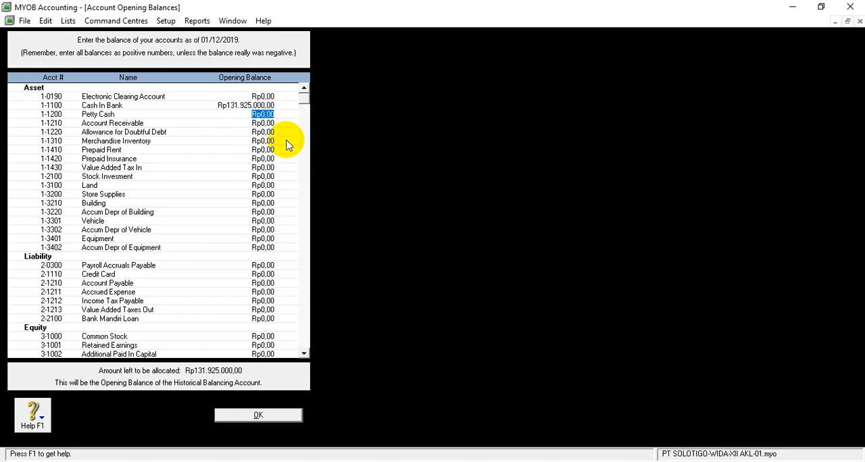
Set the opening balance of 1-1200 Petty Cash to Rp3.000.000,00.
text(3000000)
key(Tab)
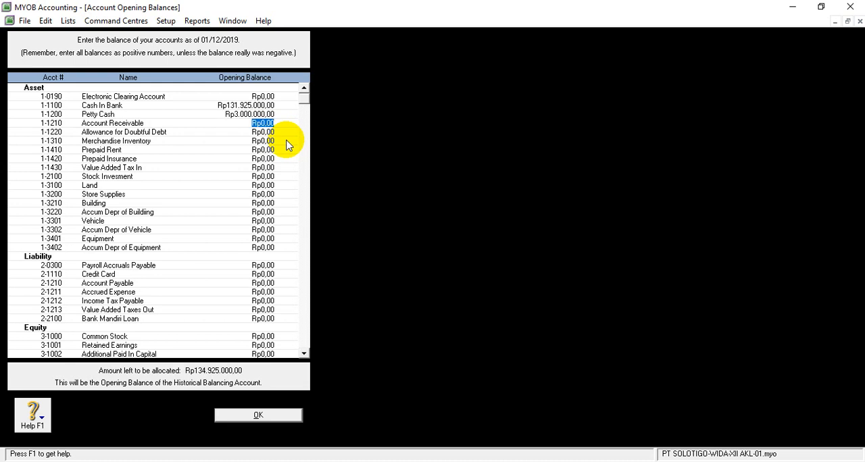
Enter an opening balance of Rp55.000,00 for 1-1210 Account Receivable.
text(55000)
key(Tab)
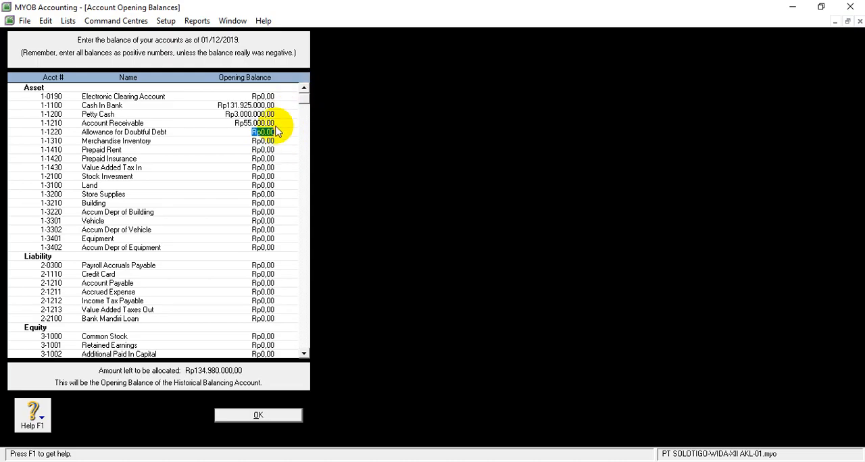
Correct the opening balance of 1-1210 Account Receivable to Rp55.000.000,00.
click(249, 125)
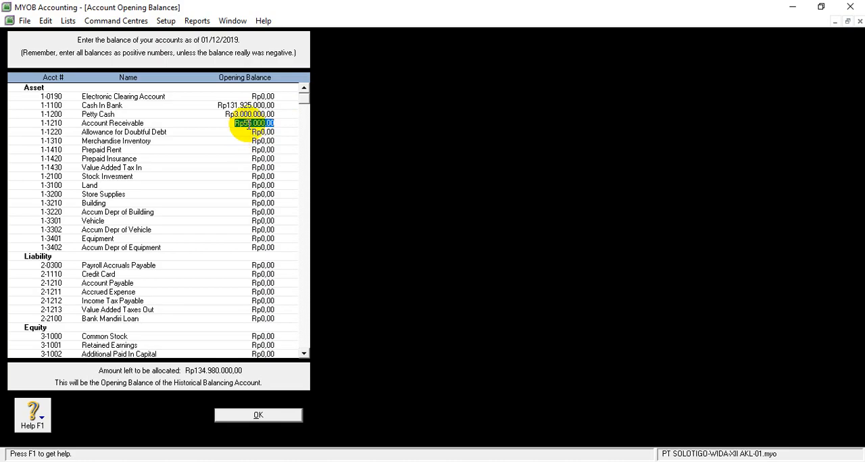
text(55000)
key(Tab)
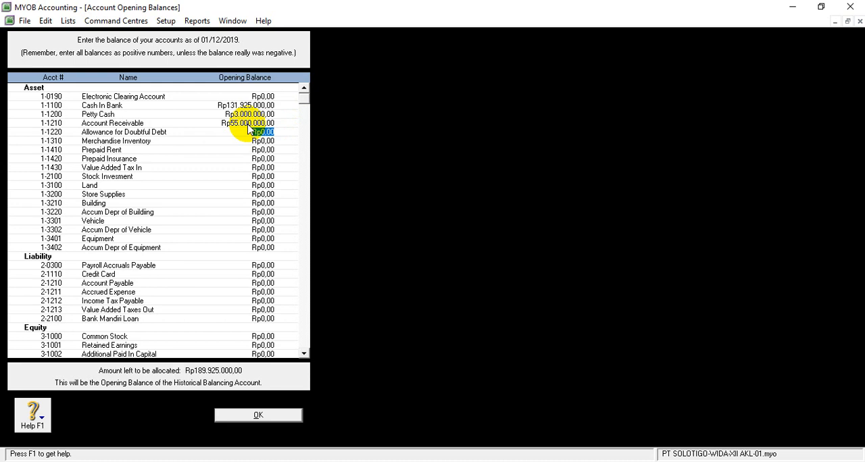
Set the opening balance of 1-1220 Allowance for Doubtful Debt to a negative amount of Rp4.000.000,00.
text(-4000000)
key(Tab)
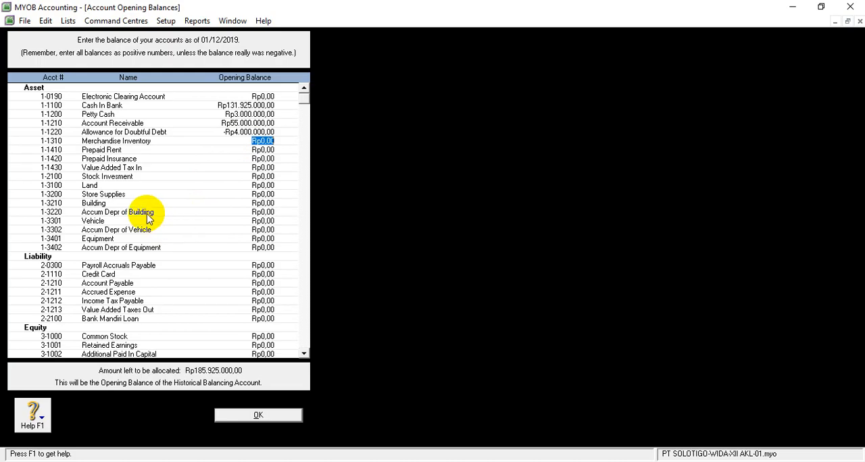
Step through the opening balance fields of the remaining accounts, from Merchandise Inventory down to Income Tax Expense, and examine the amount left to be allocated.
key(Tab)
key(Tab)
key(Tab)
key(Tab)
key(Tab)
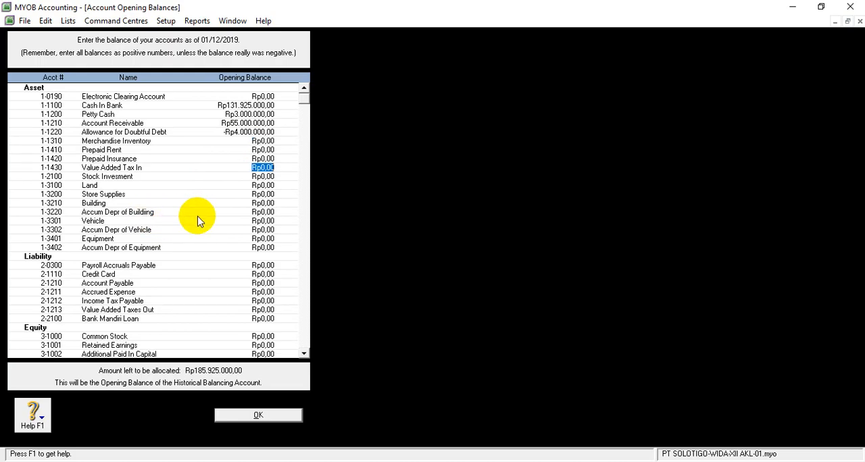
key(Tab)
key(Tab)
key(Tab)
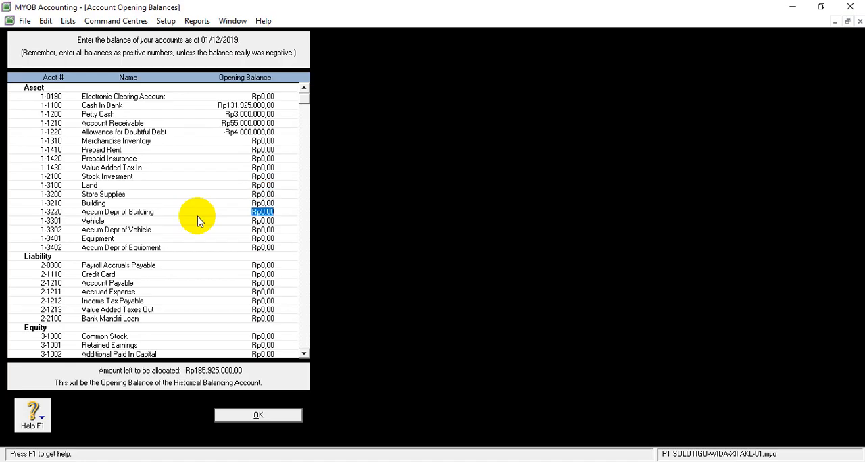
key(Tab)
key(Tab)
key(Tab)
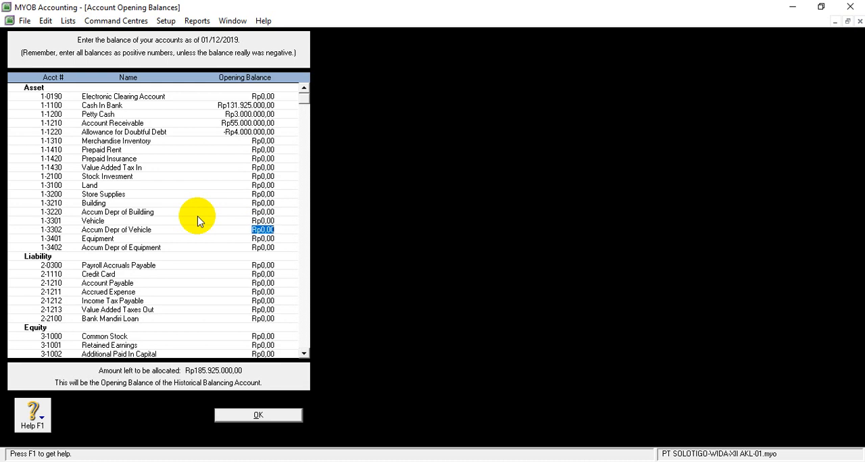
key(shift+Tab)
key(Tab)
key(Tab)
key(Tab)
key(Tab)
key(Tab)
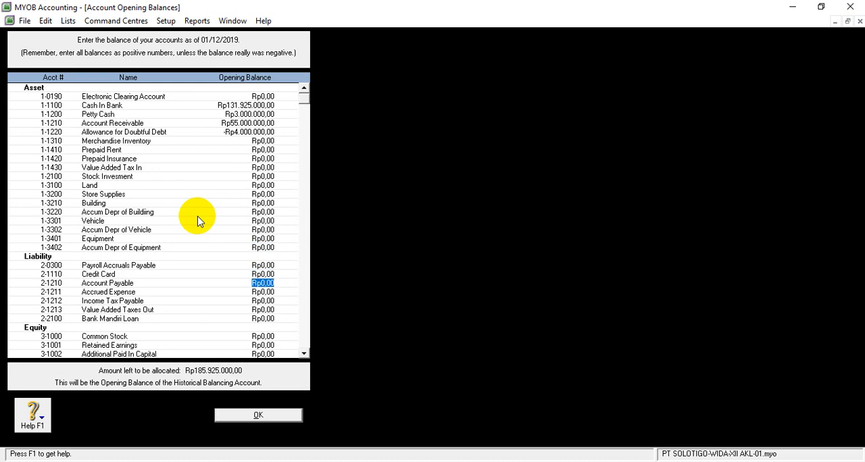
scroll(172, 233, down, 2)
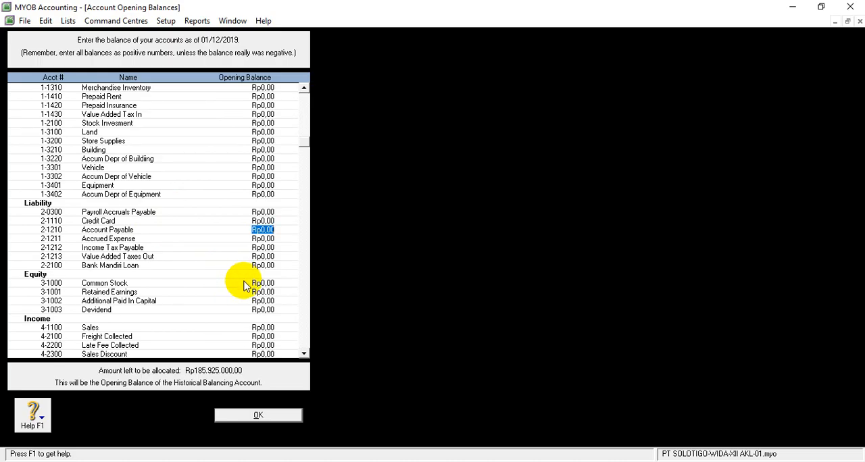
key(Down)
key(Down)
key(Down)
key(Down)
key(Down)
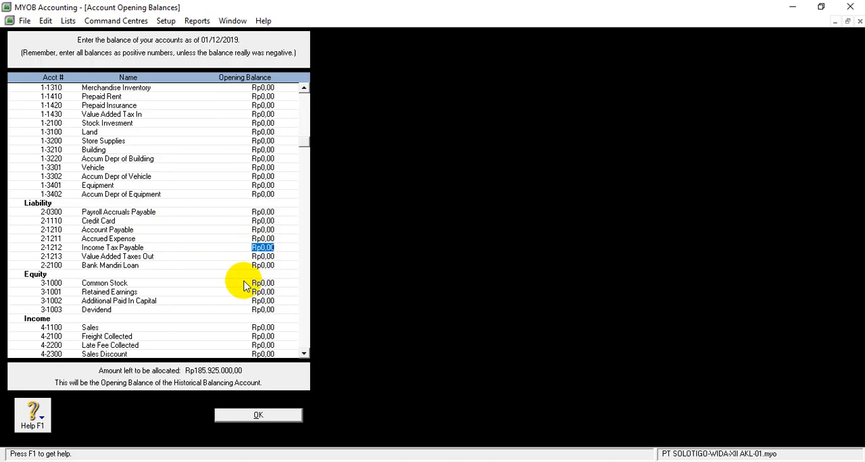
key(Down)
key(Down)
key(Down)
key(Down)
key(Down)
key(Down)
key(Down)
key(Down)
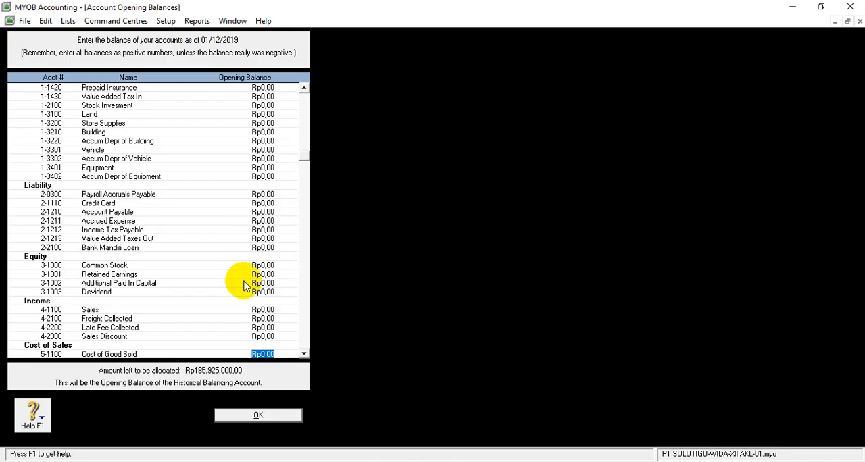
key(Up)
key(Up)
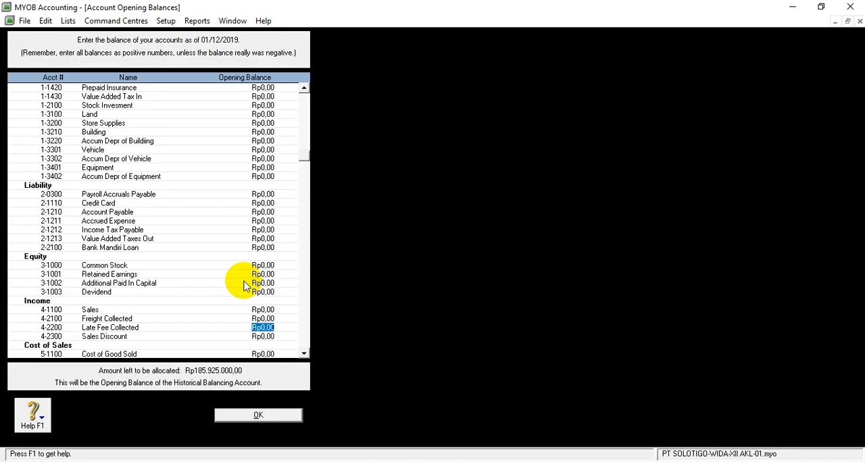
key(Down)
key(Down)
key(Down)
key(Down)
key(Down)
key(Down)
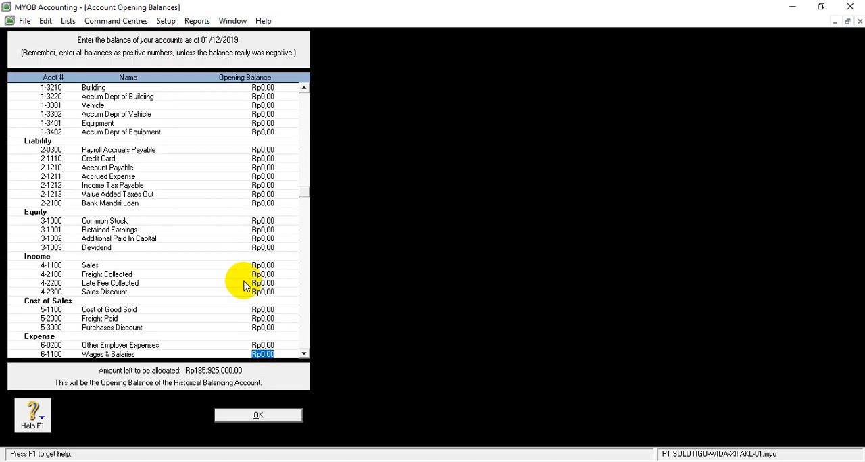
key(Up)
key(Up)
key(Down)
key(Down)
key(Down)
key(Down)
key(Down)
key(Down)
key(Down)
key(Down)
key(Down)
key(Down)
key(Down)
key(Down)
key(Down)
key(Down)
key(Down)
key(Down)
key(Down)
key(Down)
key(Down)
key(Down)
key(Down)
key(Tab)
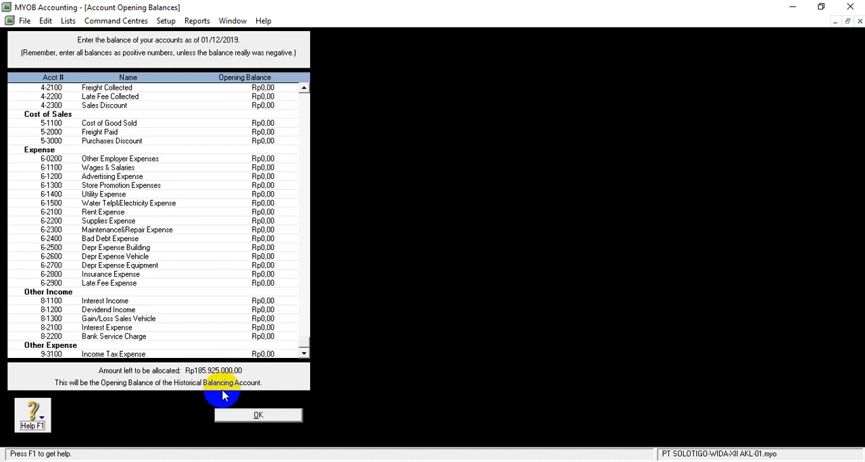
Confirm the entered account opening balances and return to the Accounts command centre.
click(229, 420)
click(450, 461)
click(469, 454)
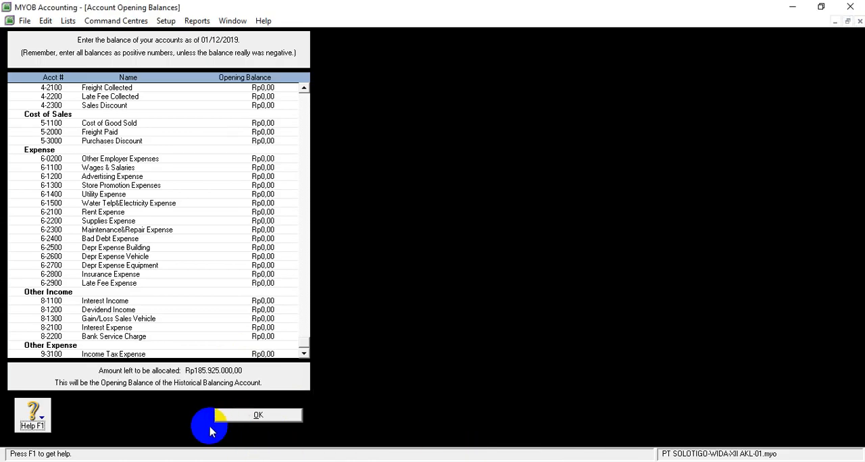
click(247, 420)
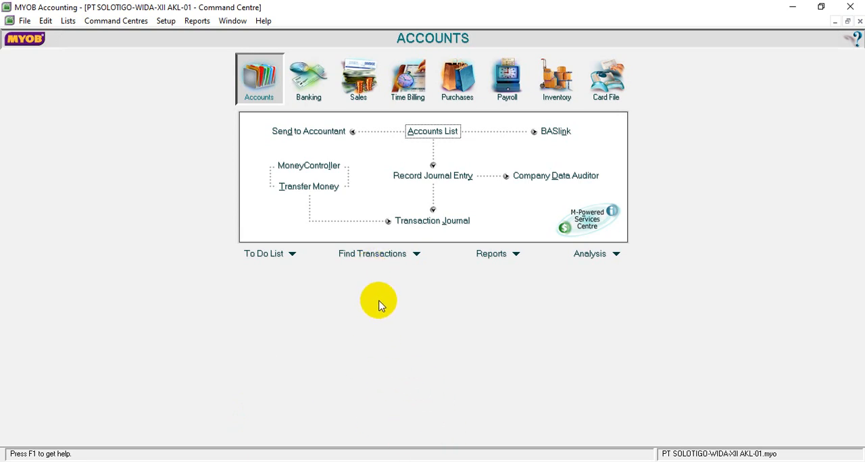
Exit the current company file without backing it up, and close the accounts list in the other open company file.
click(845, 7)
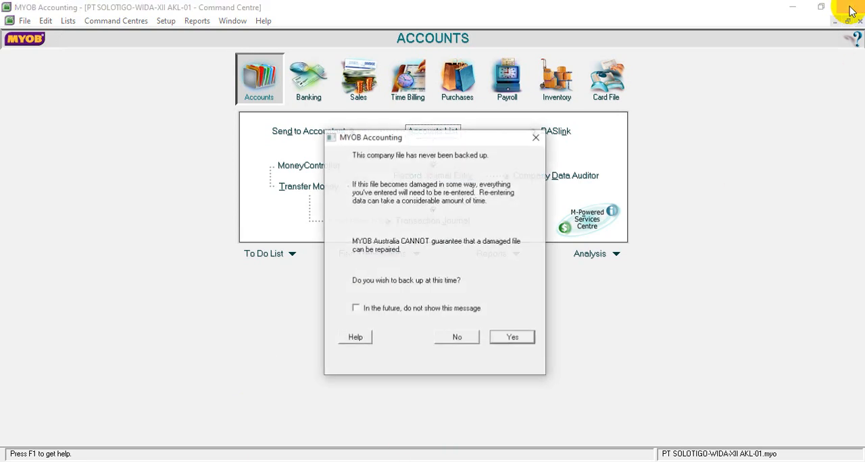
click(458, 338)
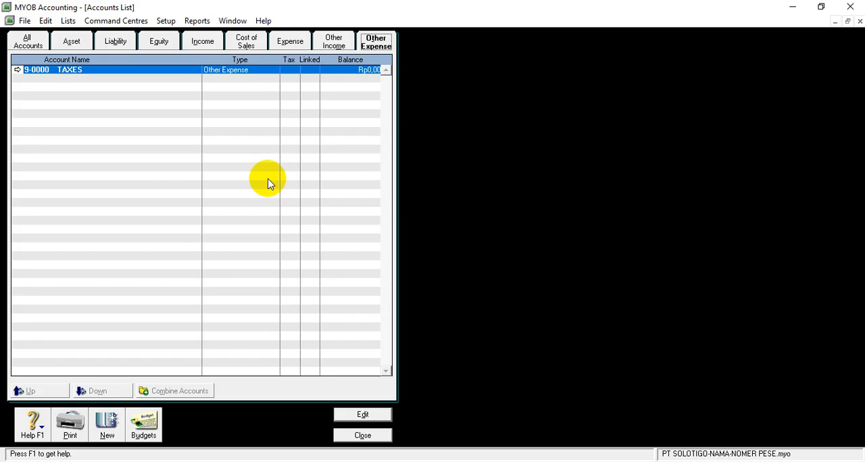
click(363, 435)
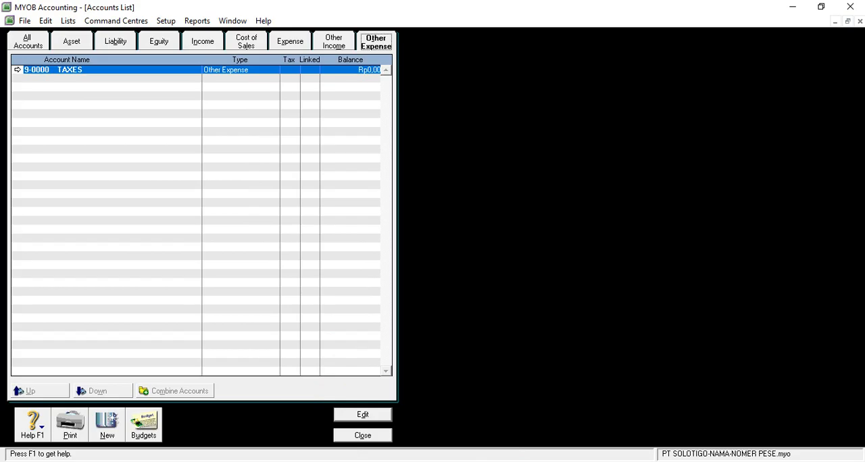